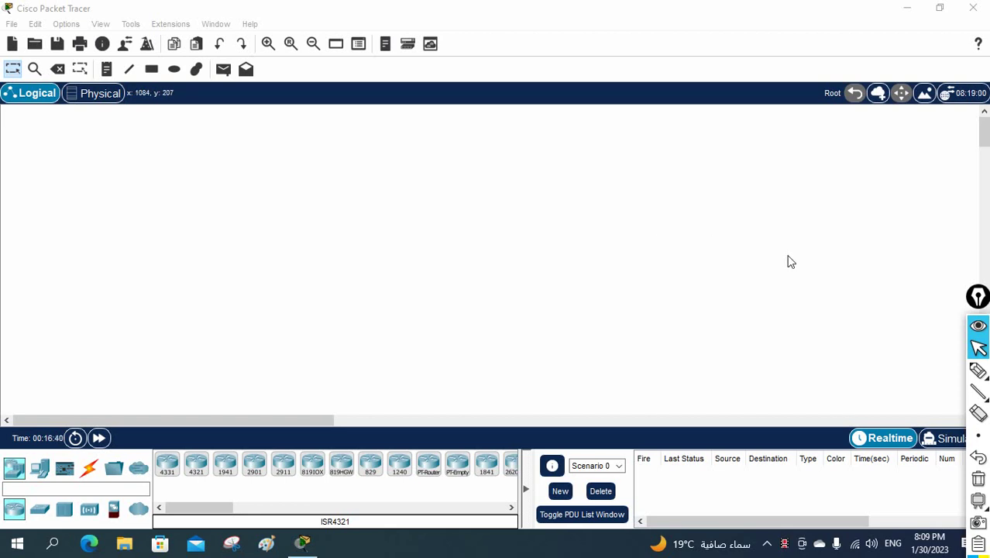
Move the annotation toolbar, then handwrite 'NTP' in pink on the empty canvas and underline it twice.
mouse_move(974, 300)
left_mouse_down()
mouse_move(953, 220)
mouse_move(950, 139)
left_mouse_up()
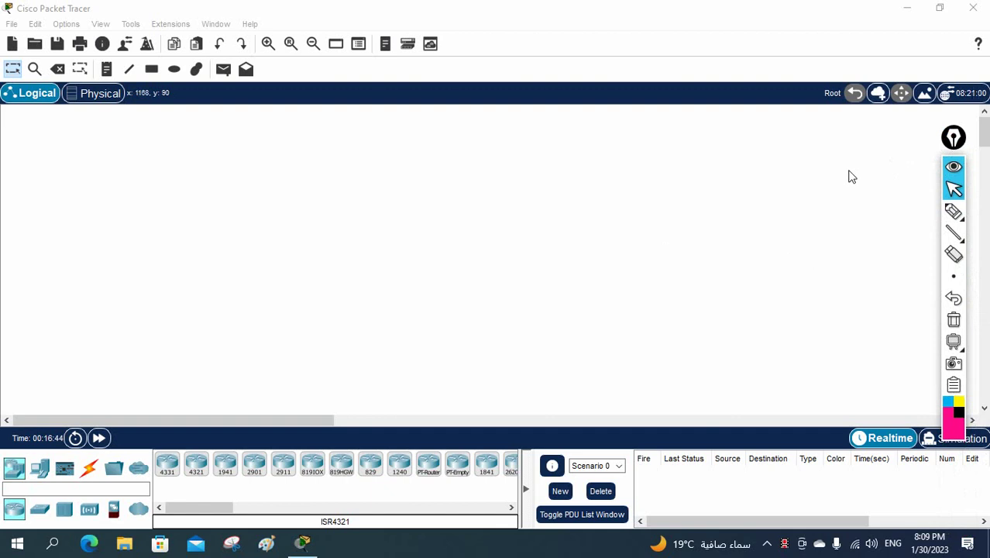
left_click_drag(952, 137, 959, 122)
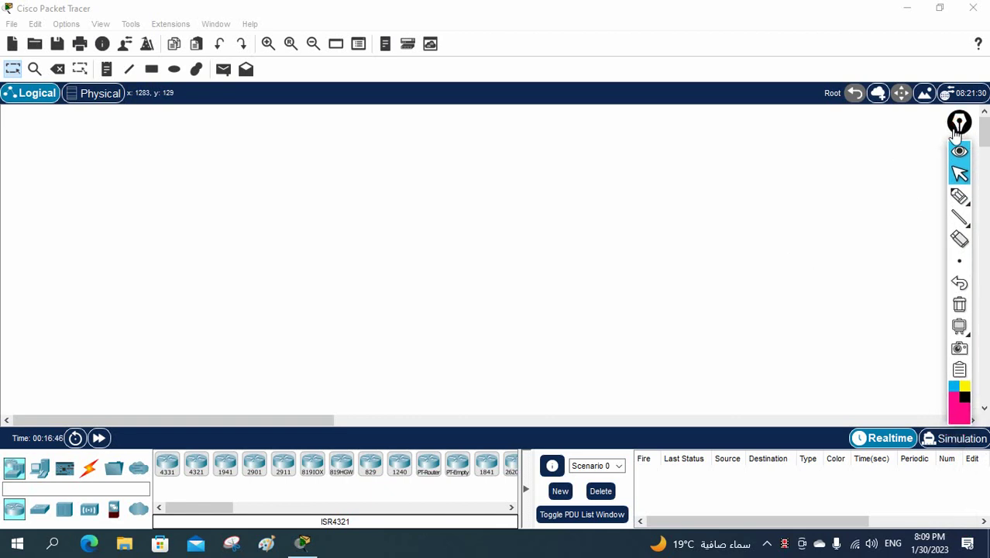
left_click(959, 196)
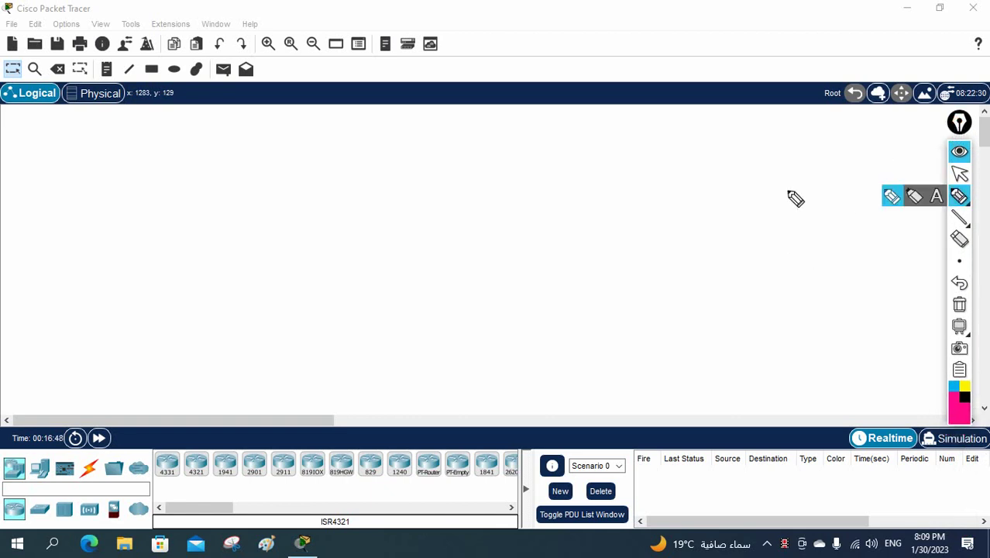
mouse_move(545, 220)
left_mouse_down()
mouse_move(558, 193)
mouse_move(576, 187)
mouse_move(601, 197)
mouse_move(600, 207)
left_mouse_up()
left_click_drag(567, 236, 587, 224)
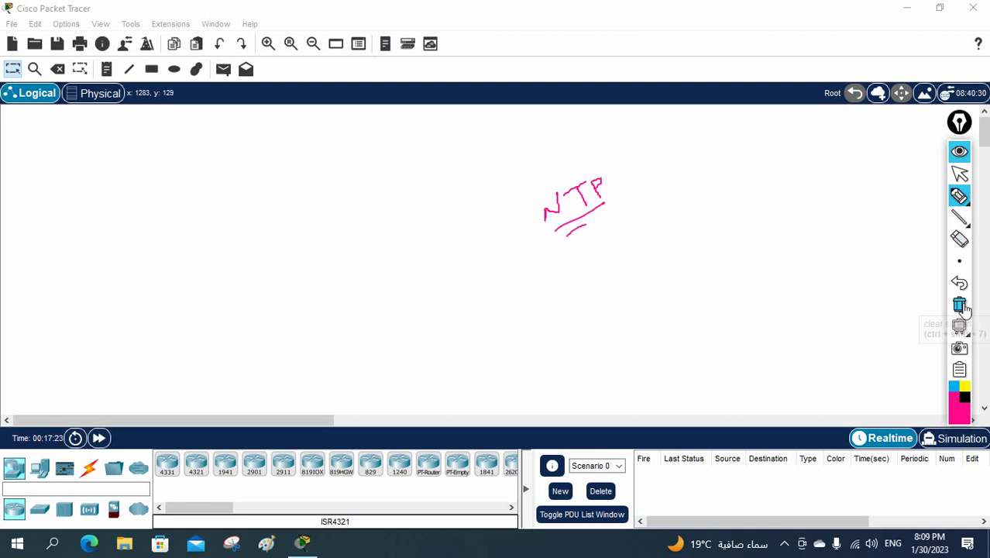
Erase the handwritten NTP note and return to normal selection mode.
left_click(959, 283)
left_click(959, 174)
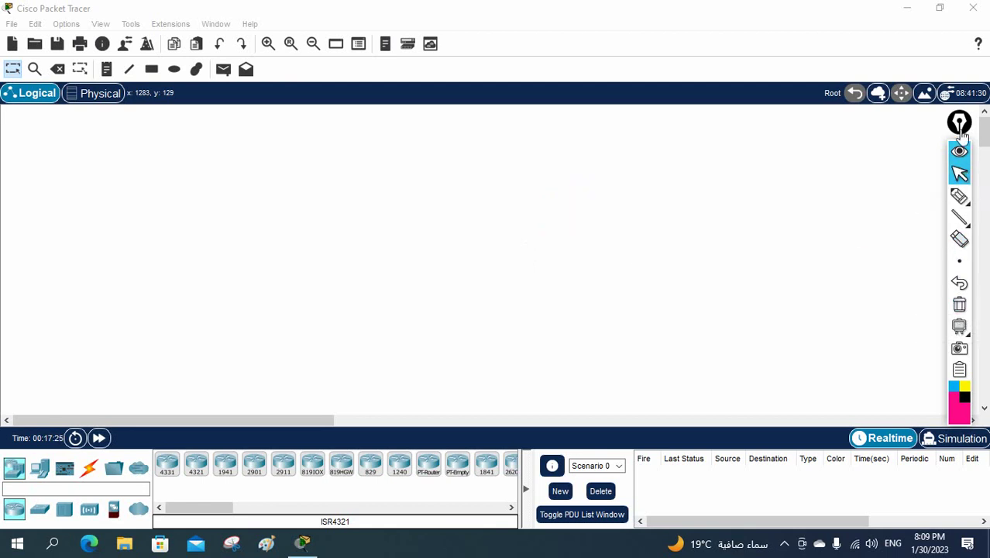
left_click_drag(963, 124, 974, 119)
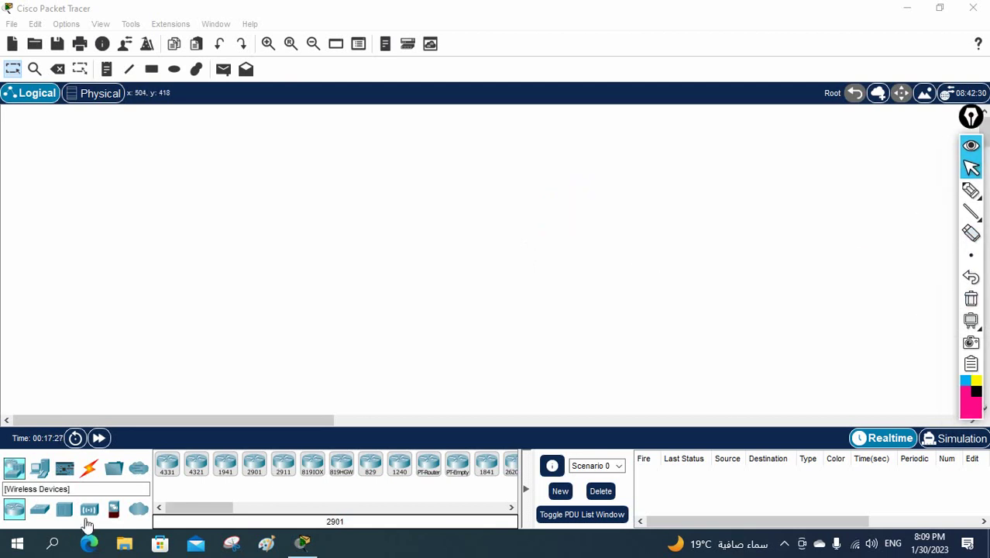
Place a Server from End Devices on the canvas and rename it NTP-192.168.1.1.
left_click(40, 468)
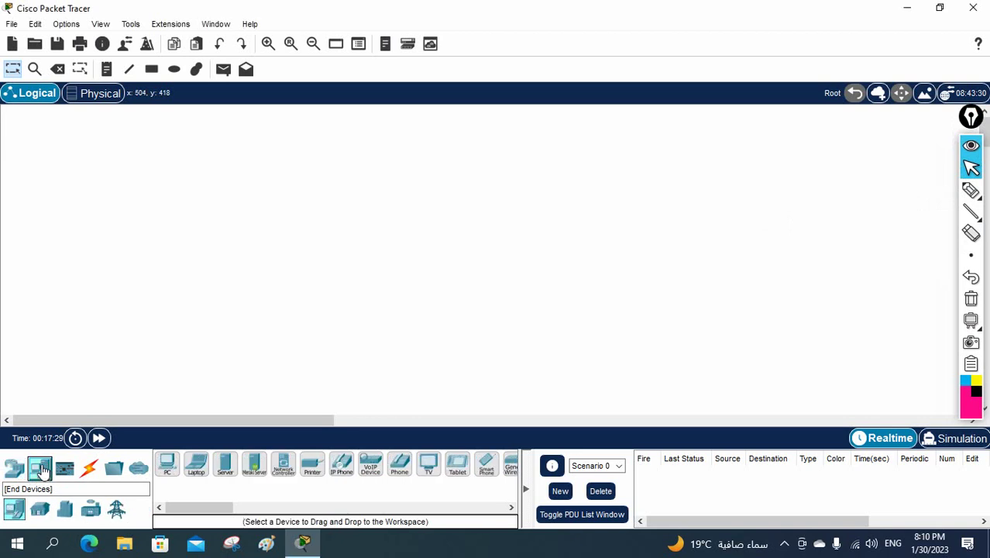
left_click_drag(225, 463, 323, 313)
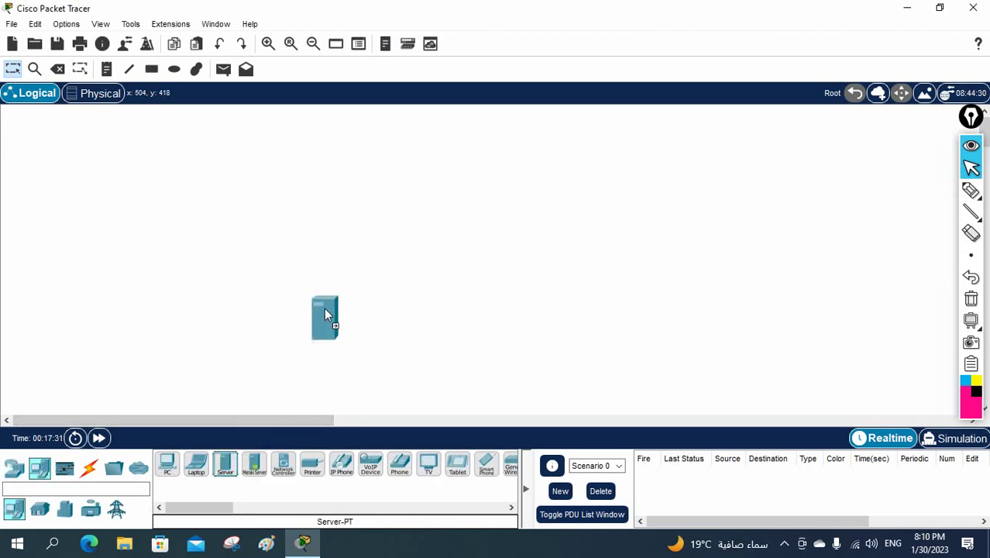
left_click_drag(344, 158, 344, 159)
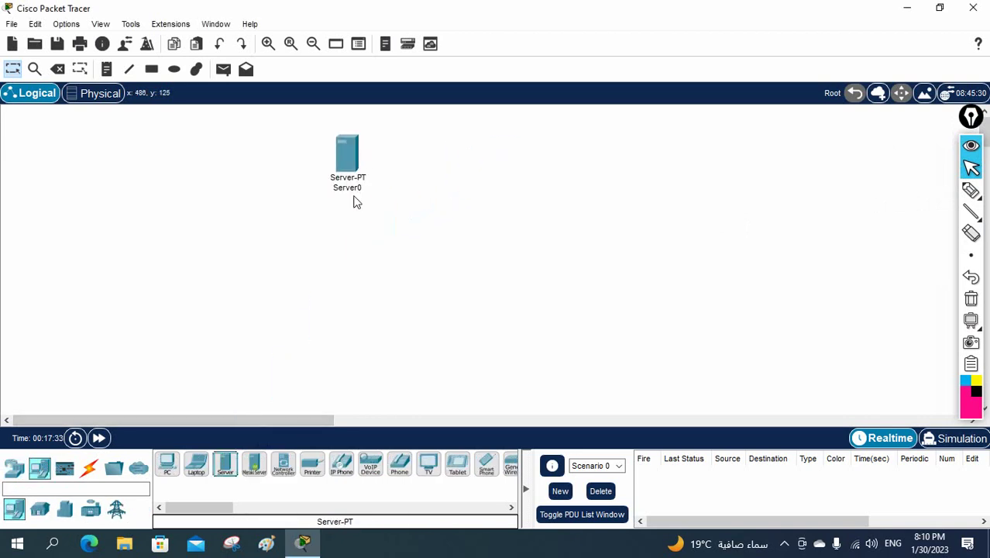
left_click(352, 188)
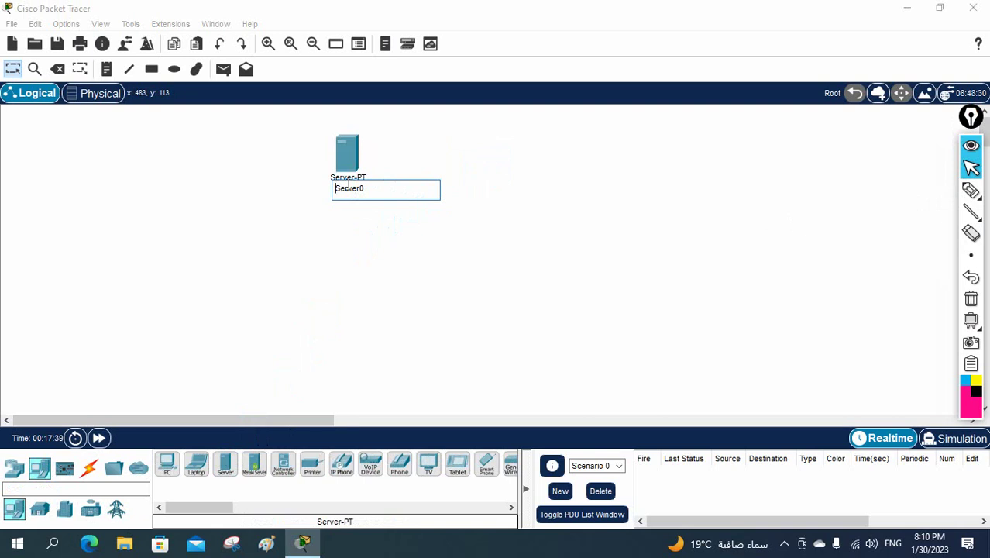
double_click(349, 186)
type("NTP-192.168.1.1")
left_click(364, 227)
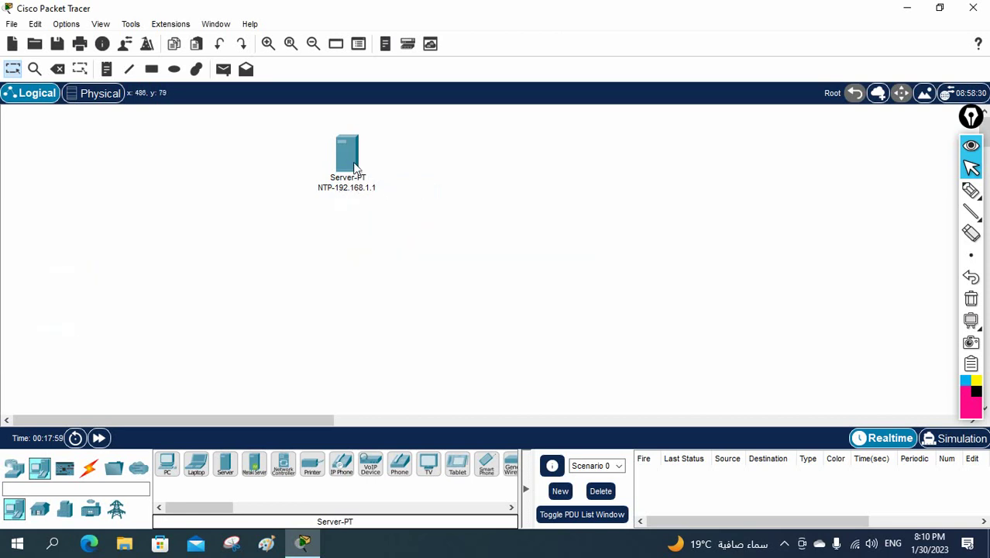
Open the server's Desktop IP Configuration and enter IPv4 address 192.168.1.1.
left_click(352, 165)
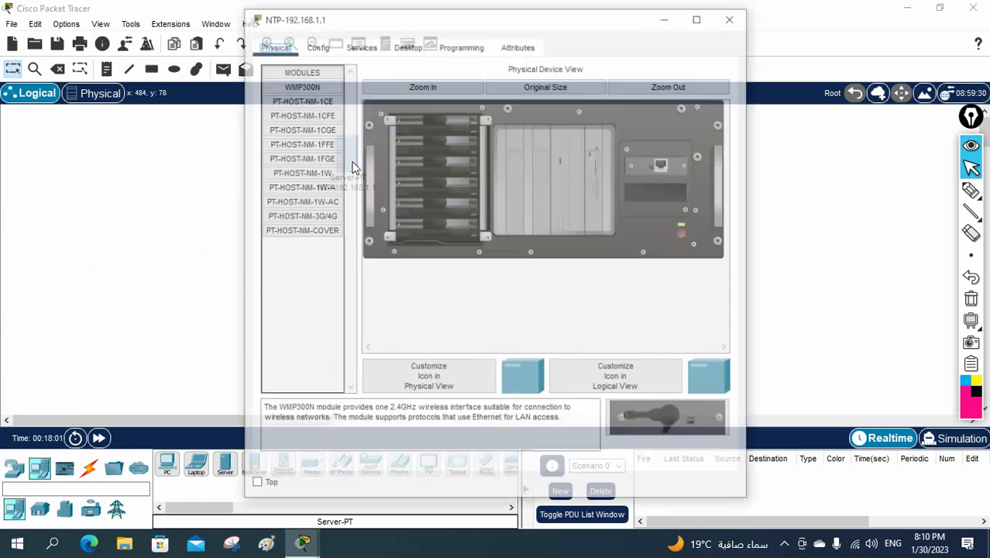
left_click(406, 45)
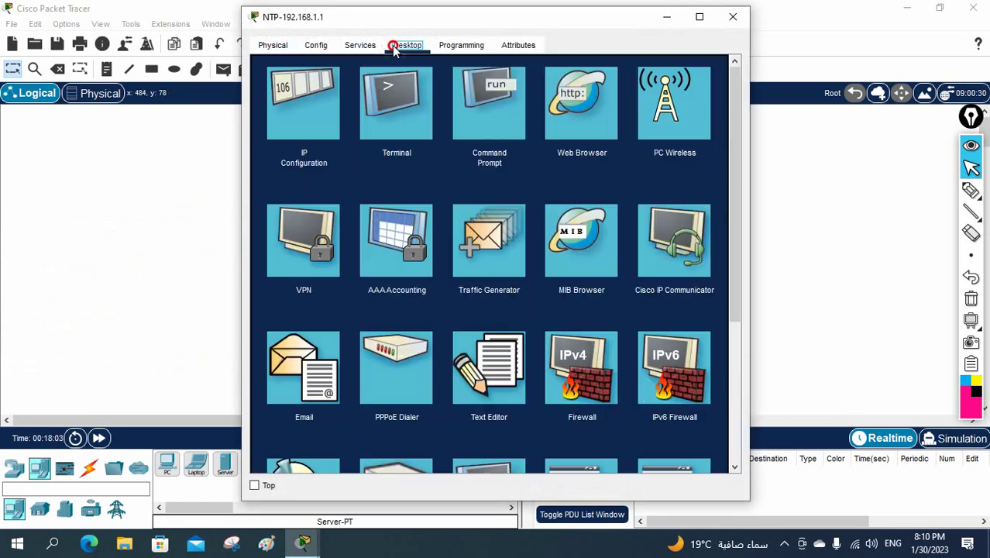
left_click(303, 94)
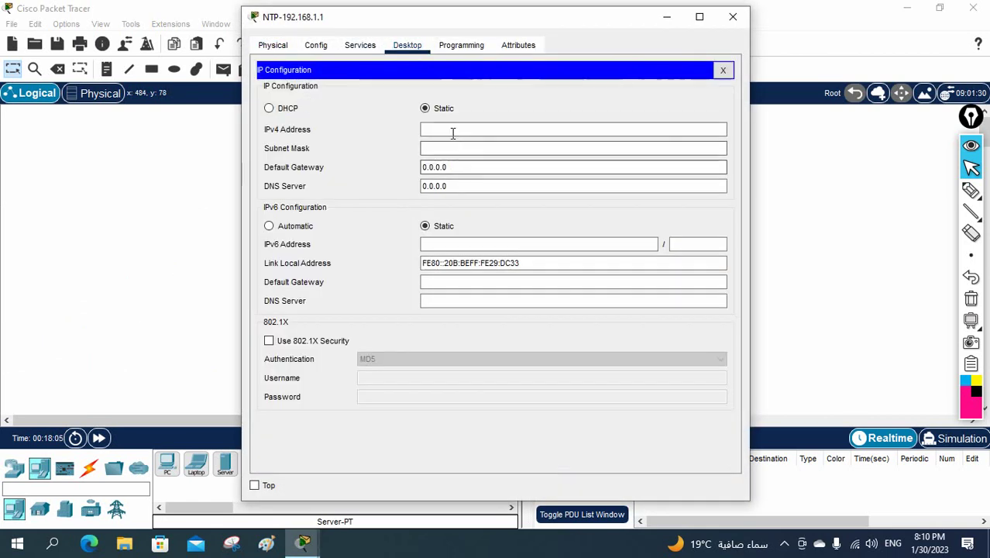
left_click(452, 131)
type("192.")
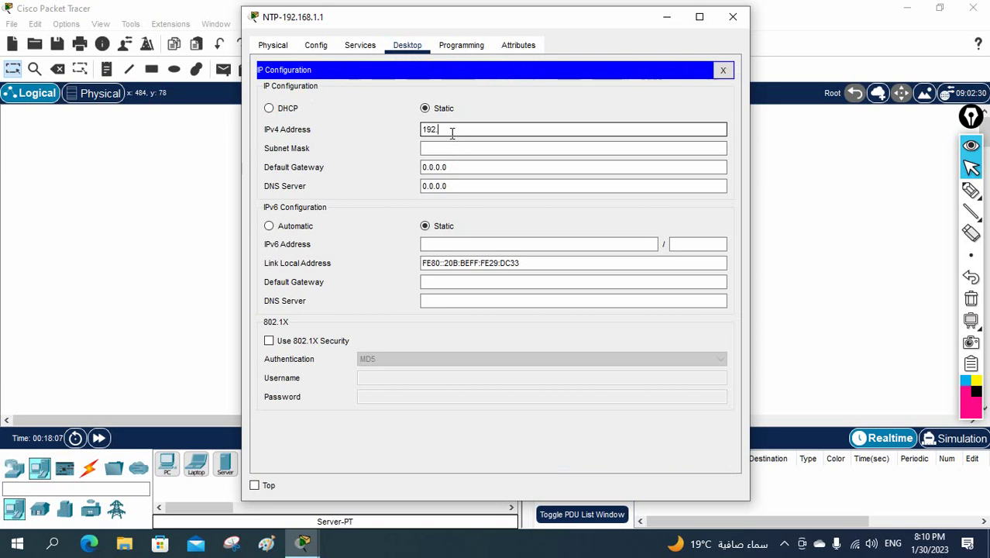
type("168.1.1")
Set mask 255.255.255.0 and gateway 192.168.1.100, check the values, and close the panel.
left_click(452, 148)
left_click(450, 168)
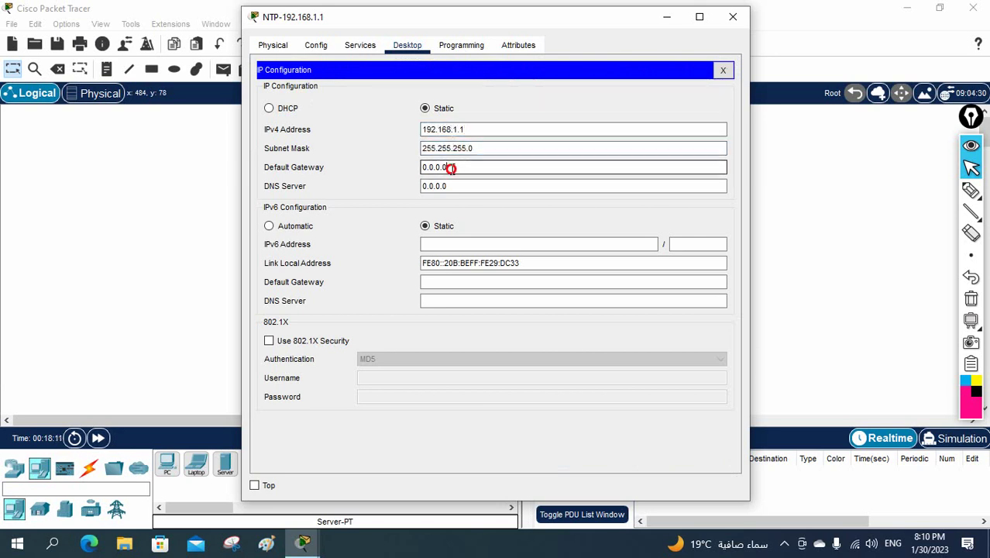
left_click_drag(450, 168, 416, 167)
type("192.")
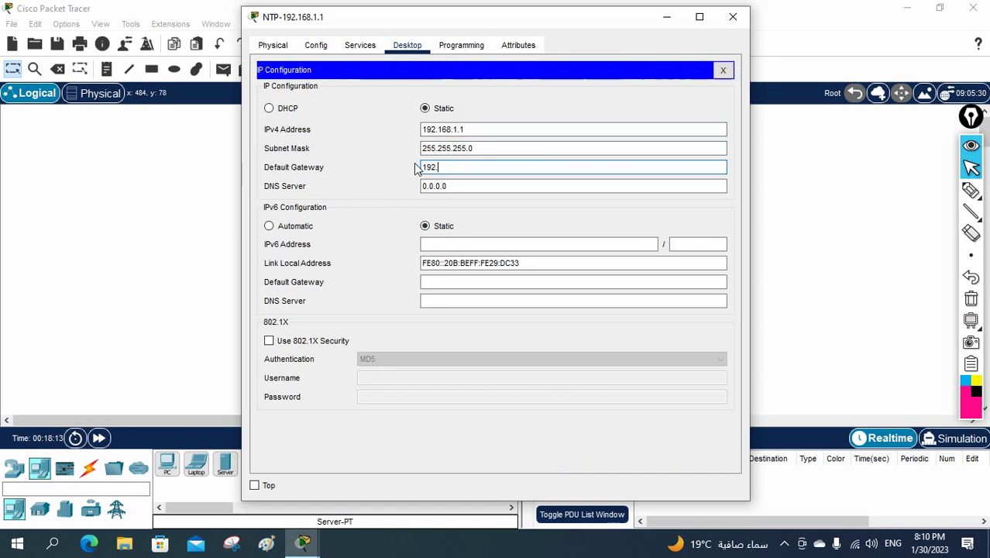
type("168.1.100")
left_click(480, 186)
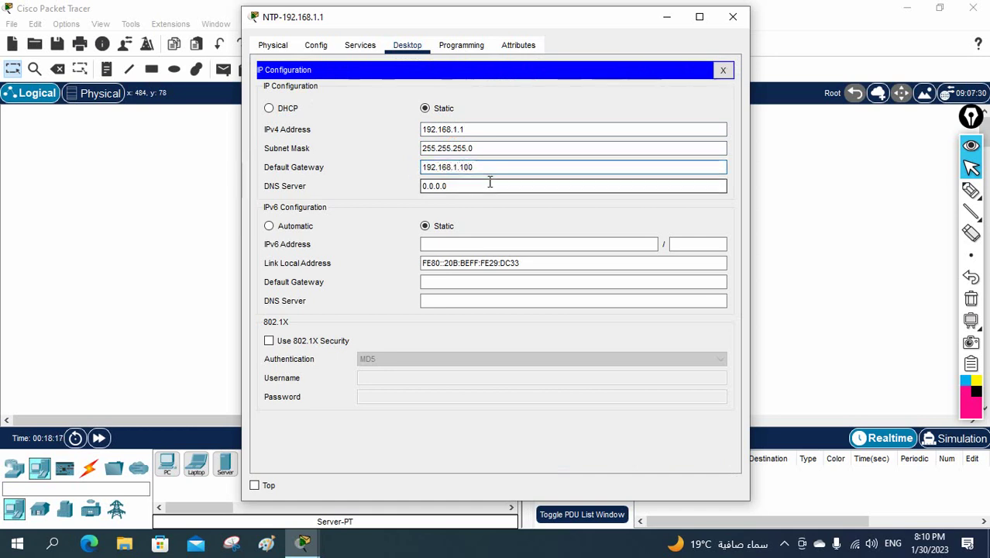
left_click_drag(471, 167, 423, 167)
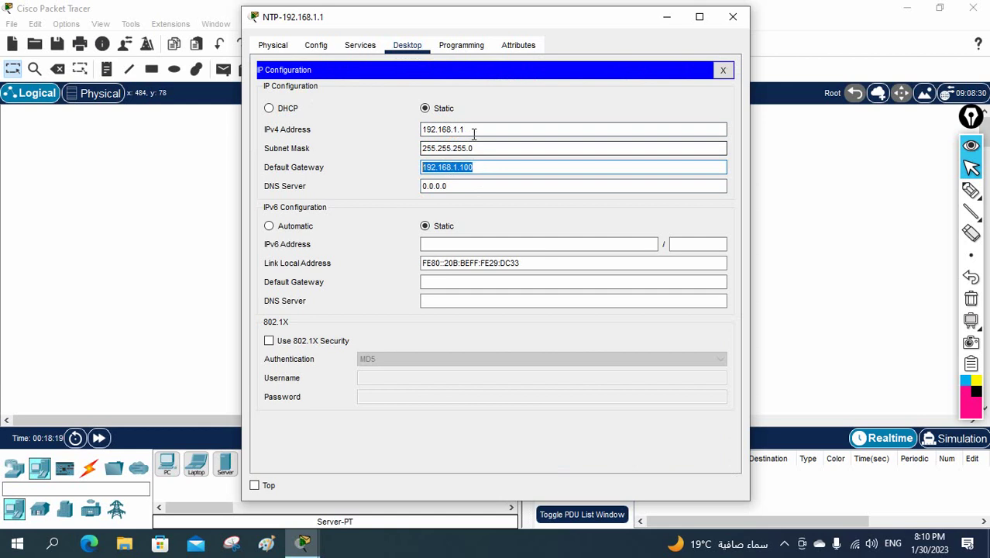
left_click_drag(470, 130, 426, 128)
left_click_drag(479, 149, 424, 149)
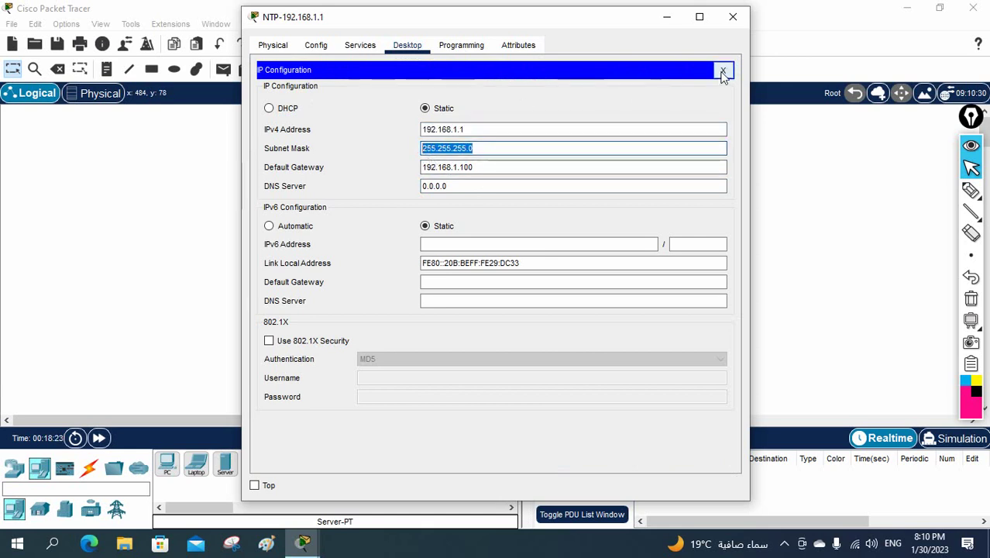
left_click(721, 71)
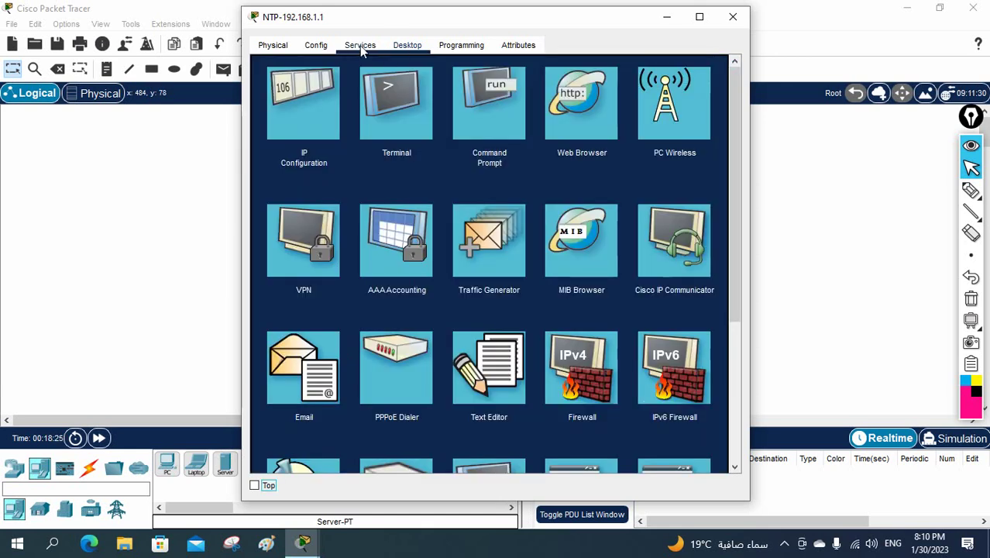
Show the server's NTP service settings and toggle the service Off then back On.
left_click(360, 45)
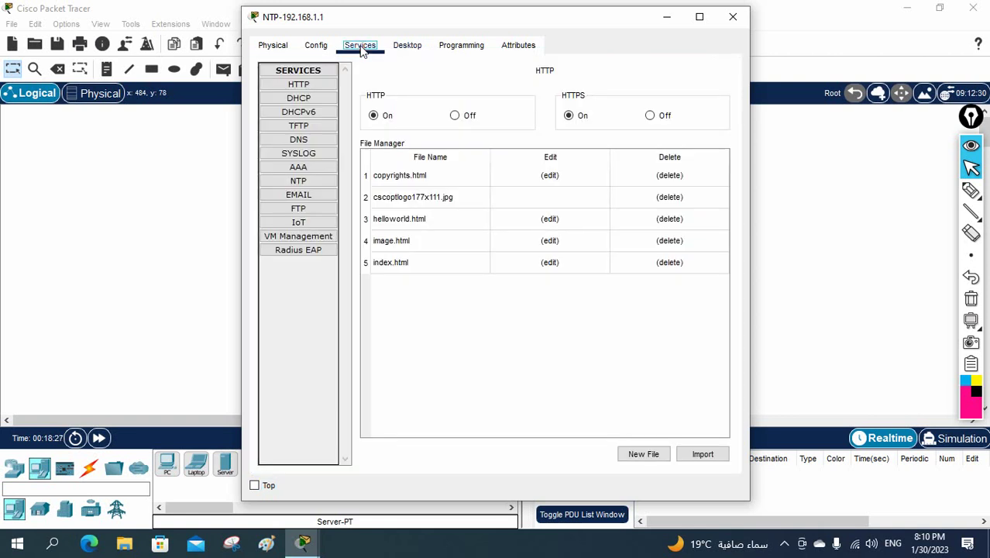
left_click(312, 182)
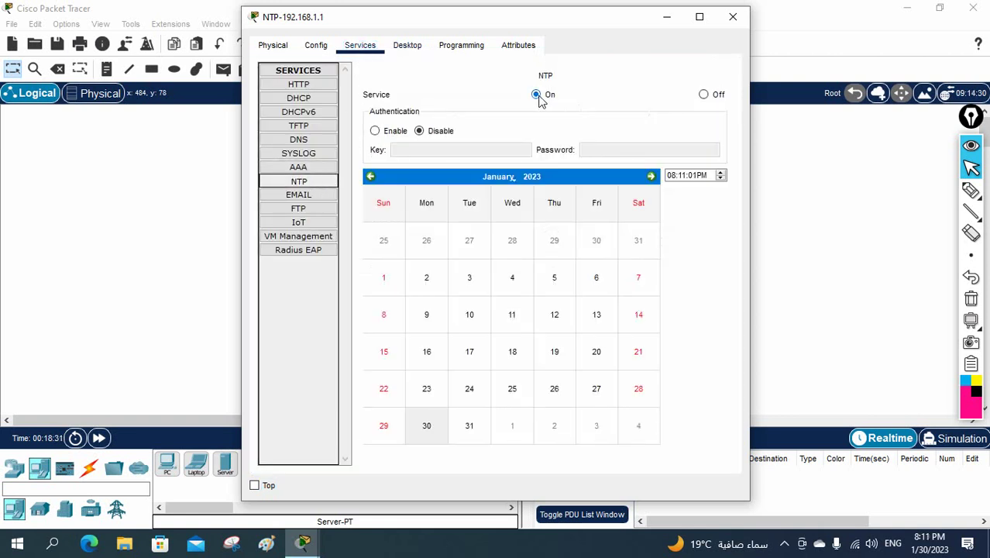
left_click(704, 95)
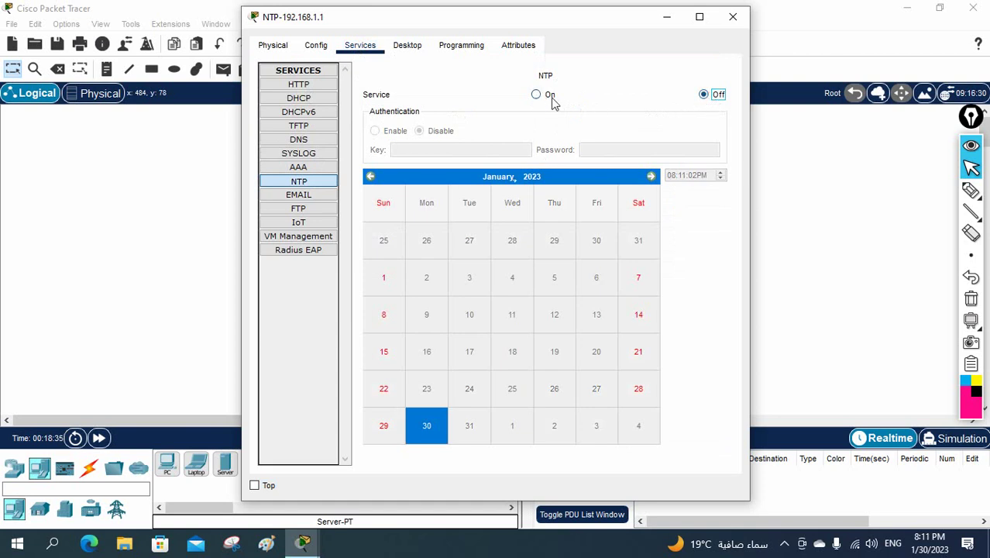
left_click(536, 95)
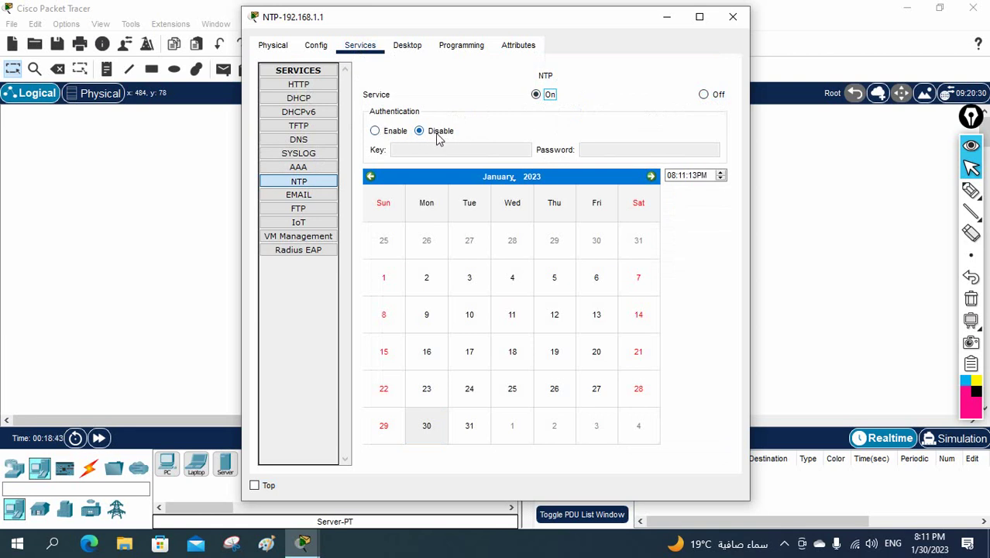
left_click(970, 190)
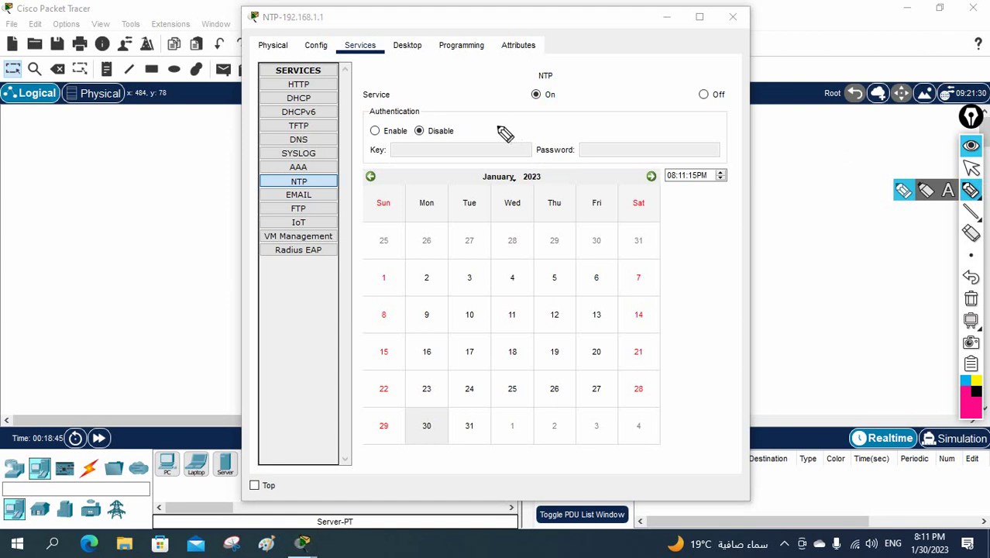
mouse_move(448, 126)
left_mouse_down()
mouse_move(411, 117)
mouse_move(421, 142)
mouse_move(453, 132)
left_mouse_up()
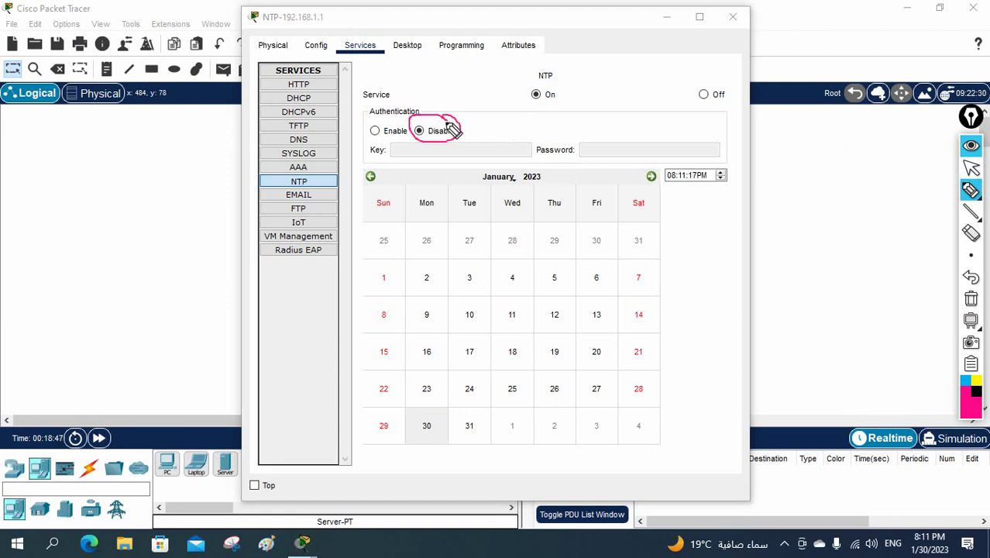
left_click_drag(373, 128, 391, 115)
left_click_drag(393, 149, 461, 146)
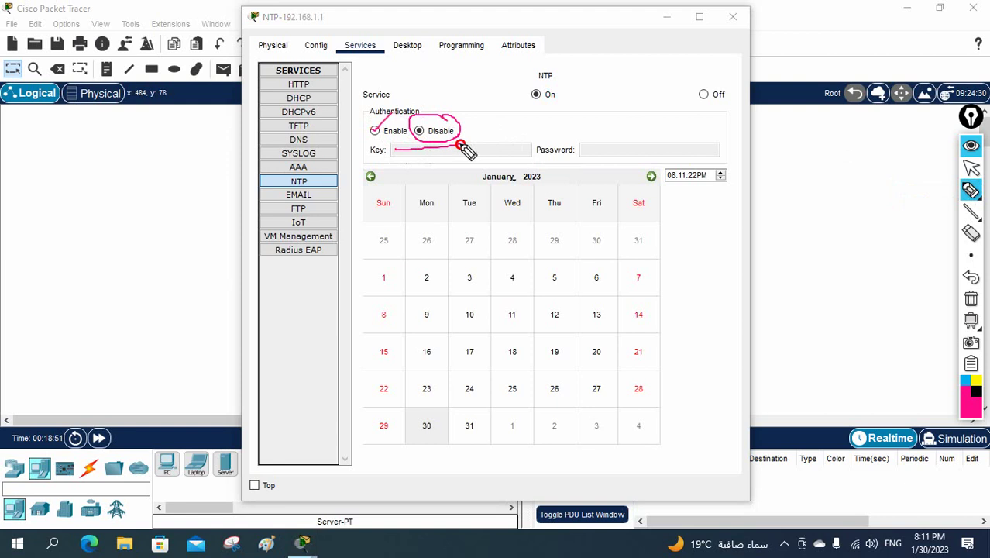
left_click_drag(583, 149, 639, 149)
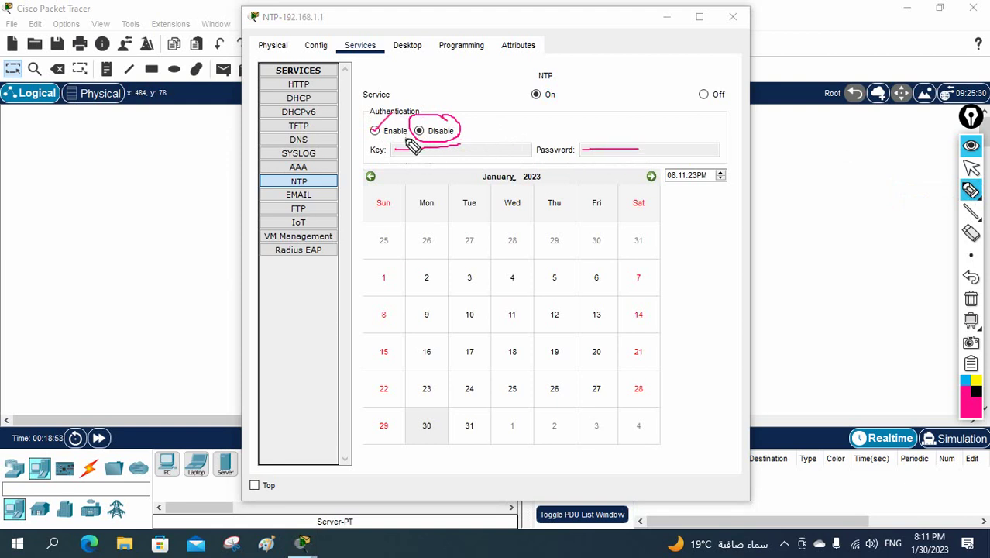
mouse_move(413, 148)
left_mouse_down()
mouse_move(470, 155)
mouse_move(400, 147)
left_mouse_up()
mouse_move(617, 147)
left_mouse_down()
mouse_move(601, 158)
mouse_move(572, 143)
left_mouse_up()
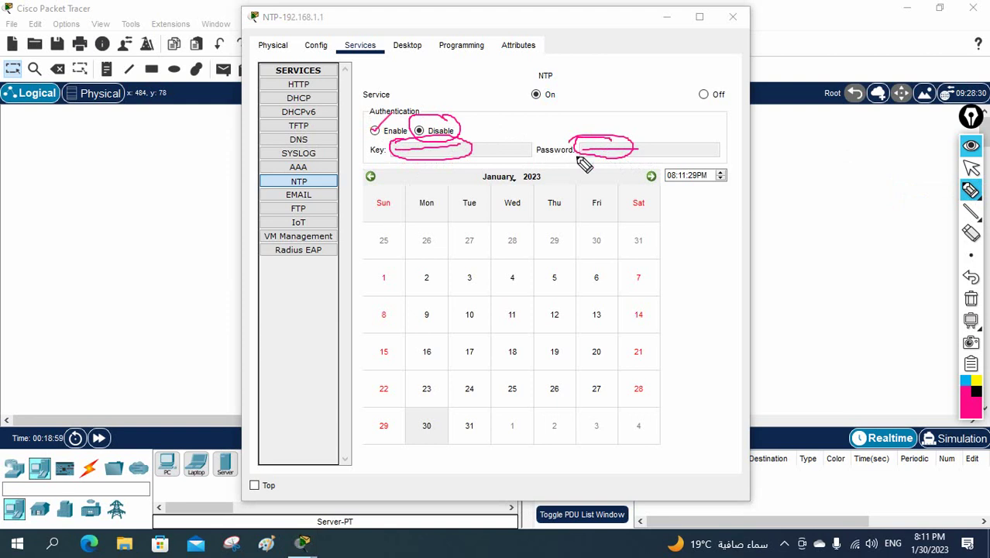
mouse_move(844, 153)
left_mouse_down()
mouse_move(858, 144)
mouse_move(849, 172)
mouse_move(818, 181)
mouse_move(842, 168)
mouse_move(806, 165)
mouse_move(824, 146)
left_mouse_up()
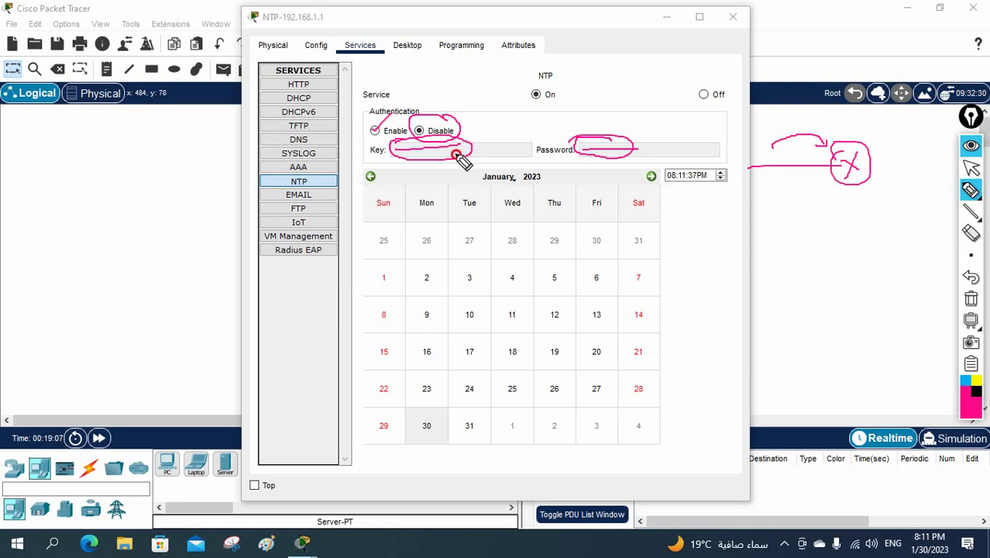
mouse_move(457, 155)
left_mouse_down()
mouse_move(549, 207)
mouse_move(747, 233)
left_mouse_up()
left_click_drag(621, 155, 785, 206)
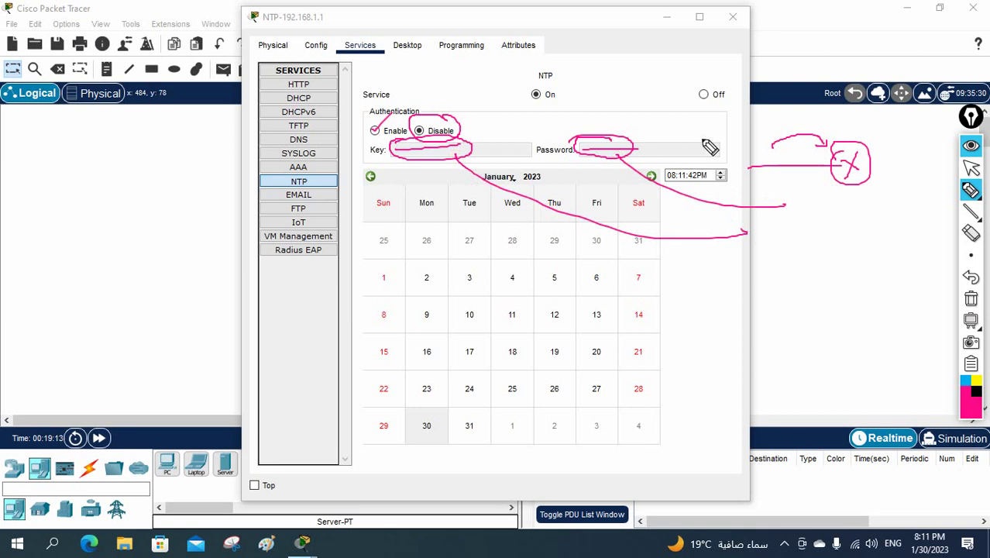
left_click(971, 299)
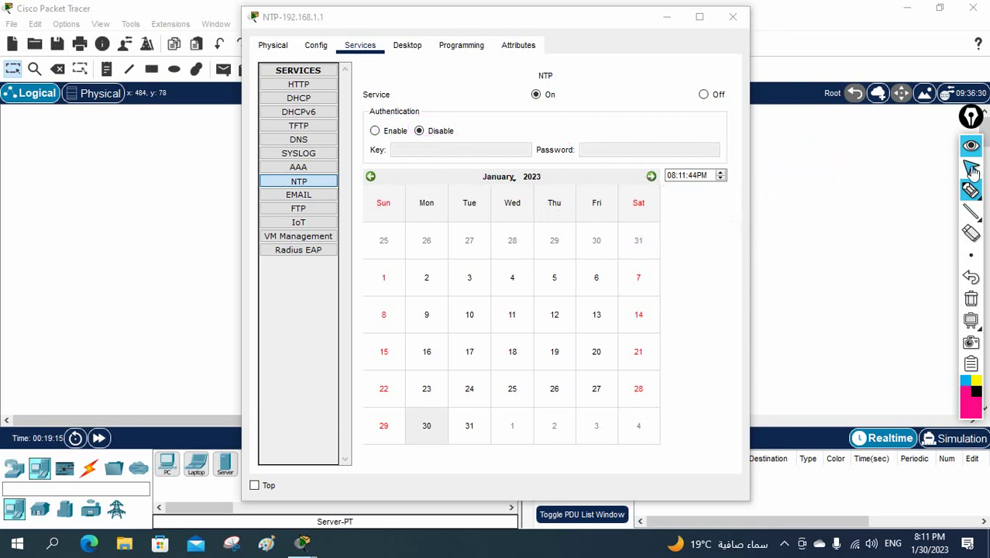
left_click(375, 132)
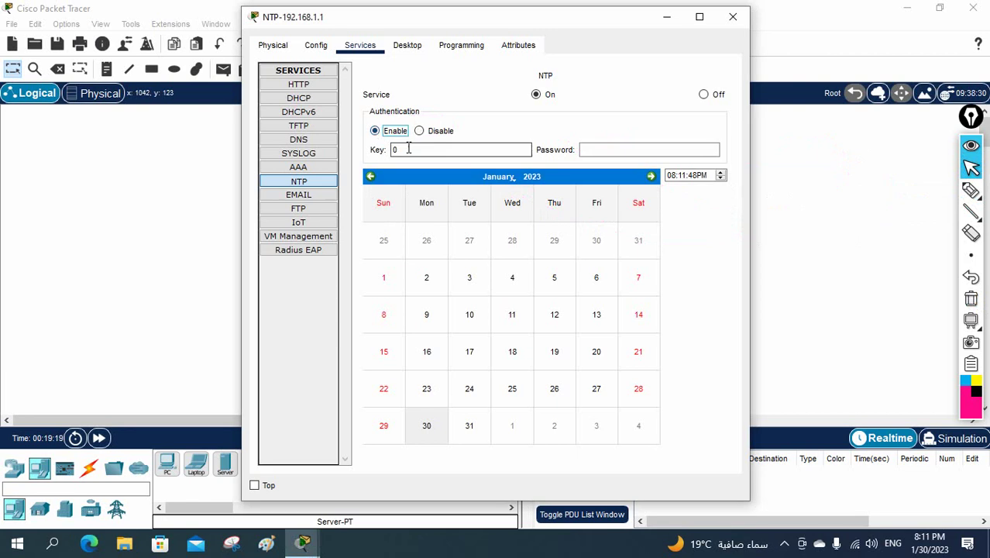
left_click(391, 151)
double_click(390, 150)
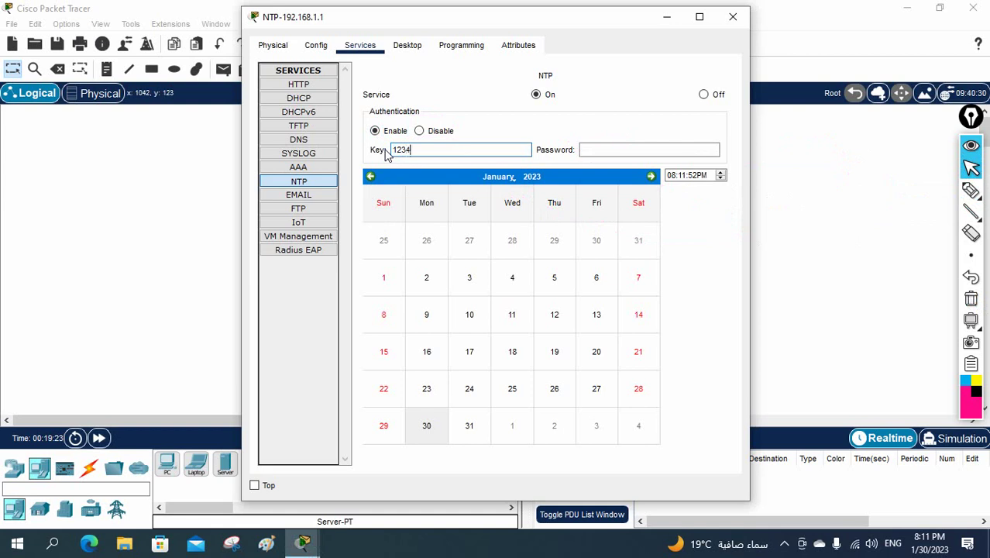
type("12345678910")
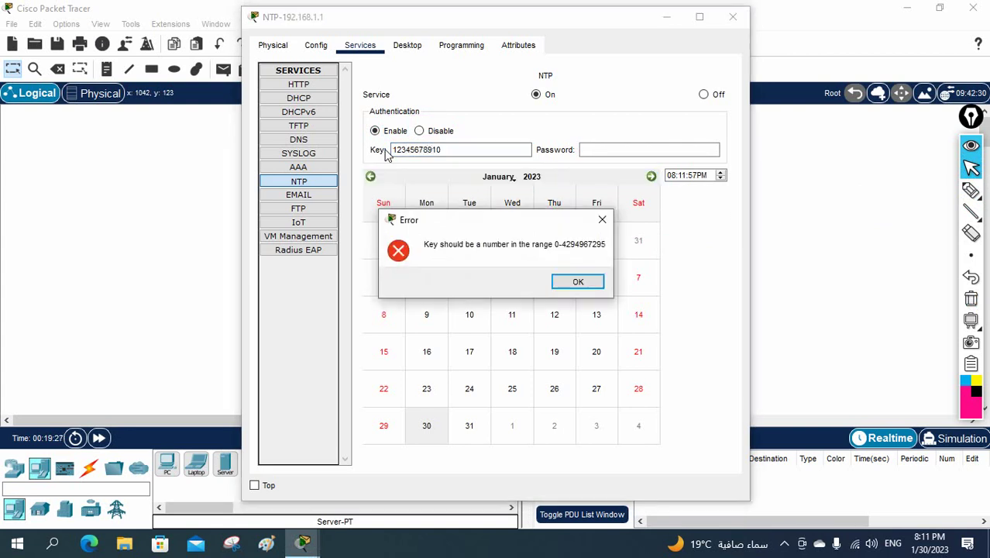
left_click(573, 282)
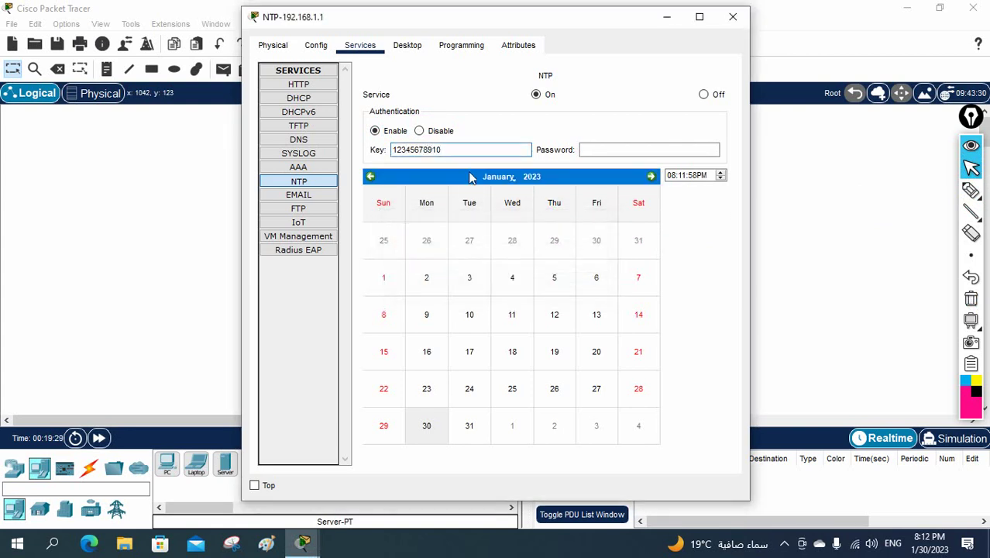
key("BackSpace")
key("BackSpace")
key("BackSpace")
key("BackSpace")
key("BackSpace")
Enter the authentication password, toggle the NTP service Off and On, and close the window.
left_click(609, 152)
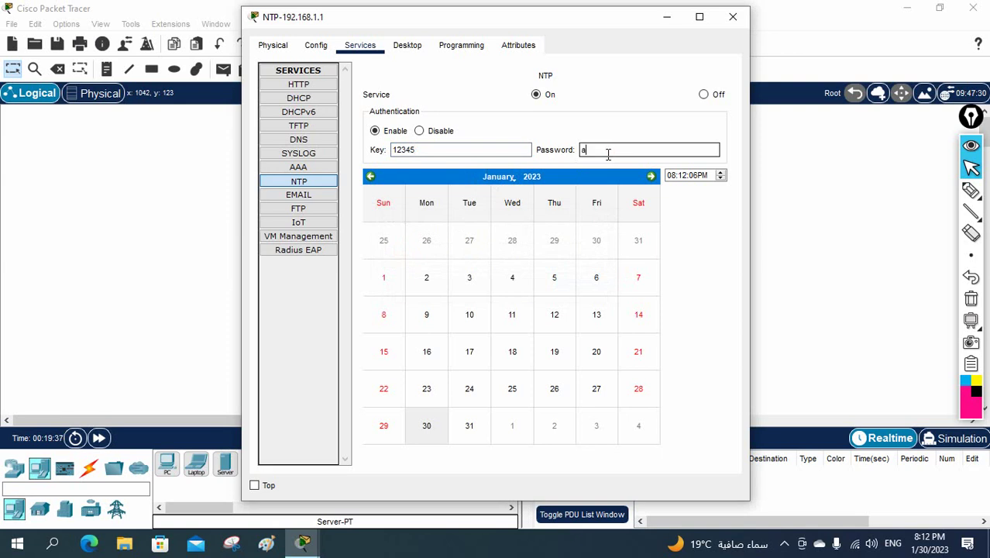
left_click(643, 122)
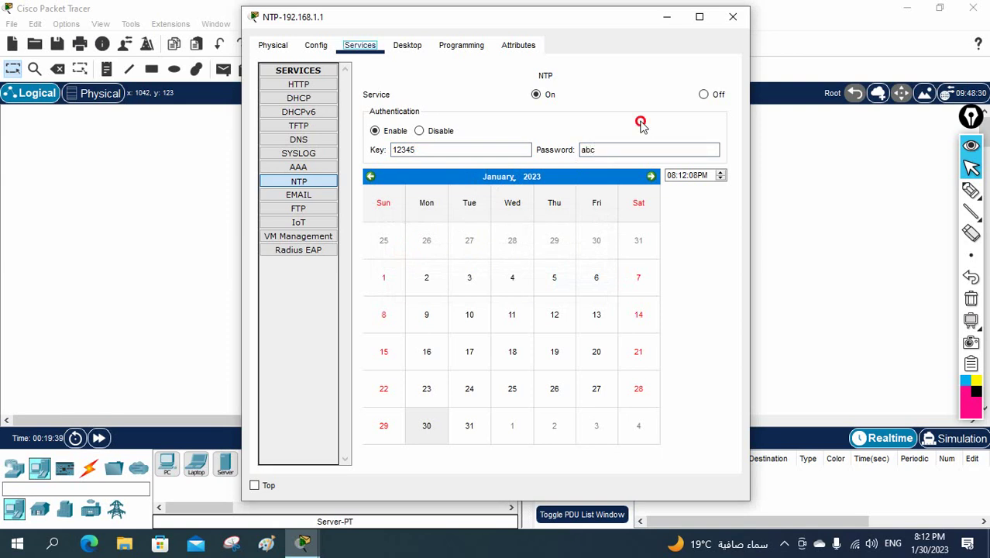
left_click(446, 150)
left_click(609, 151)
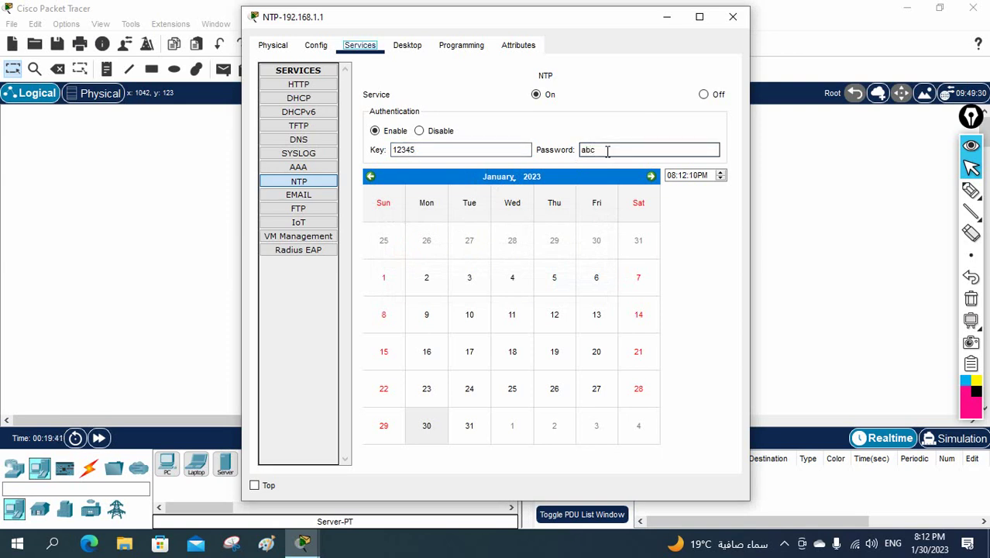
left_click(428, 150)
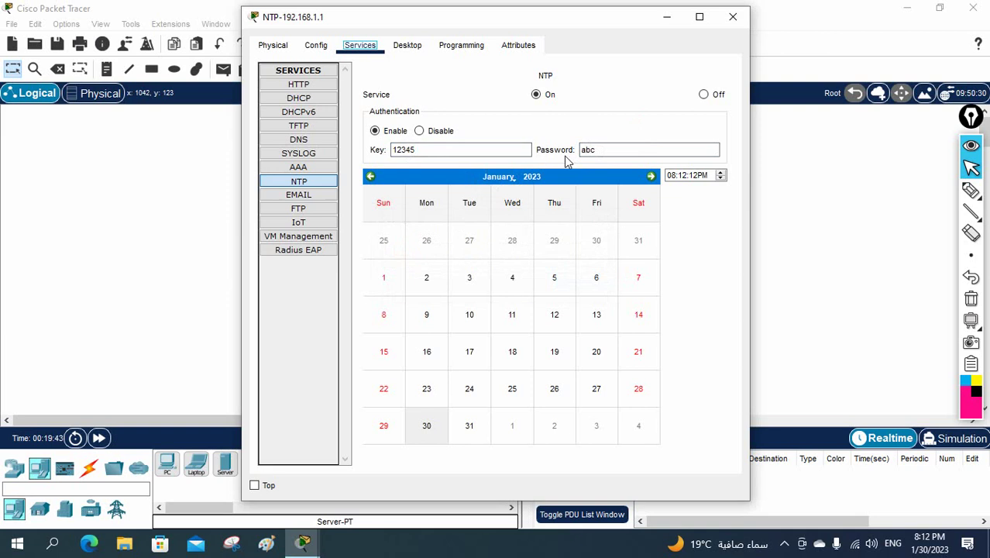
left_click(703, 95)
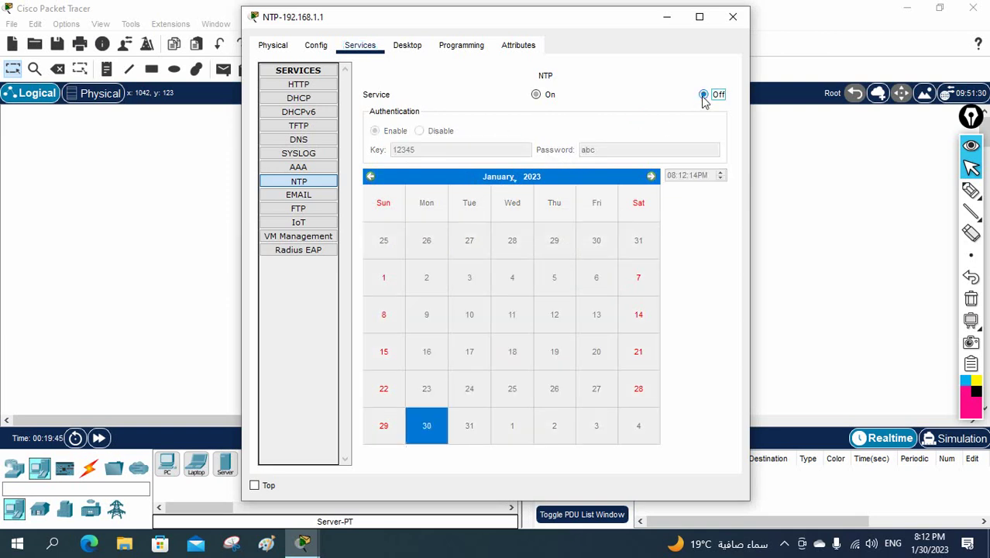
left_click(535, 95)
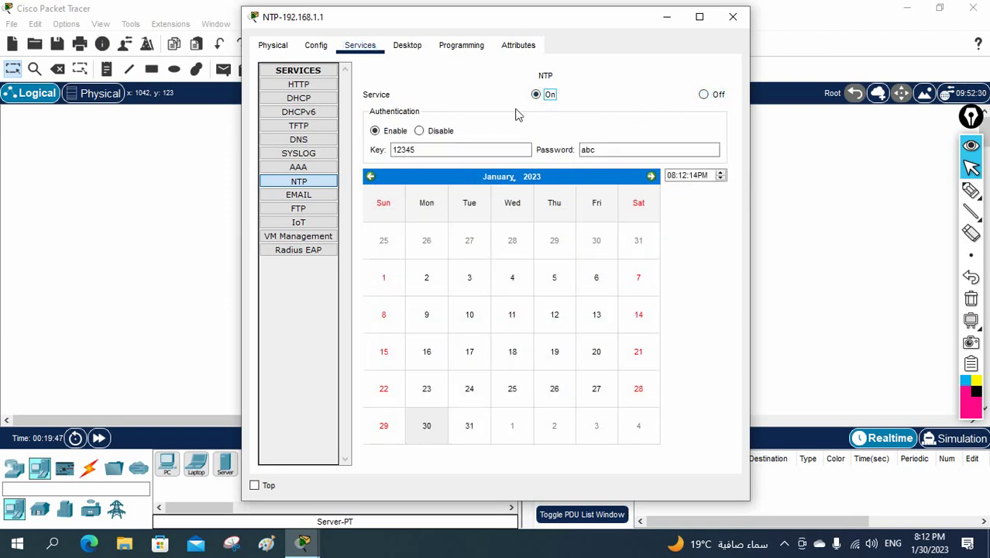
left_click(413, 155)
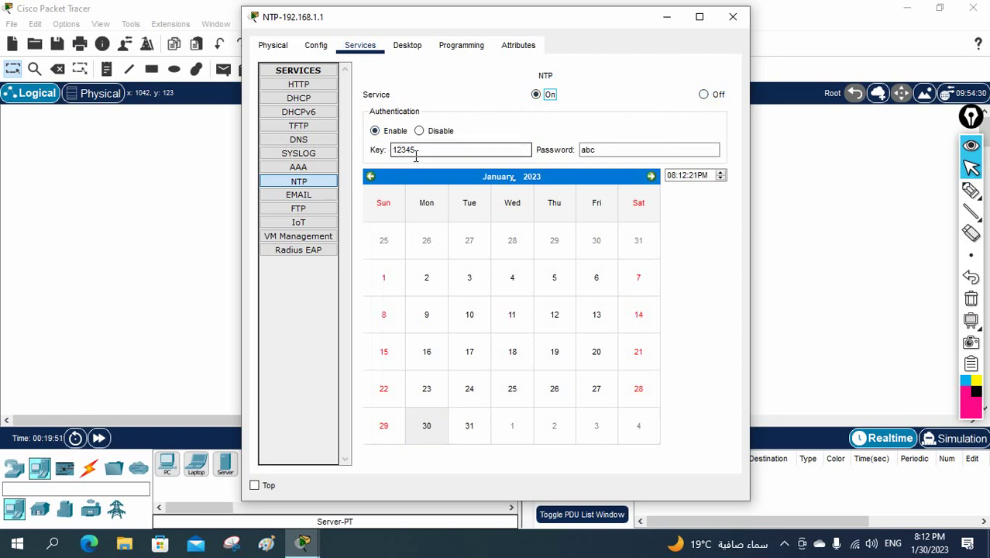
left_click(732, 17)
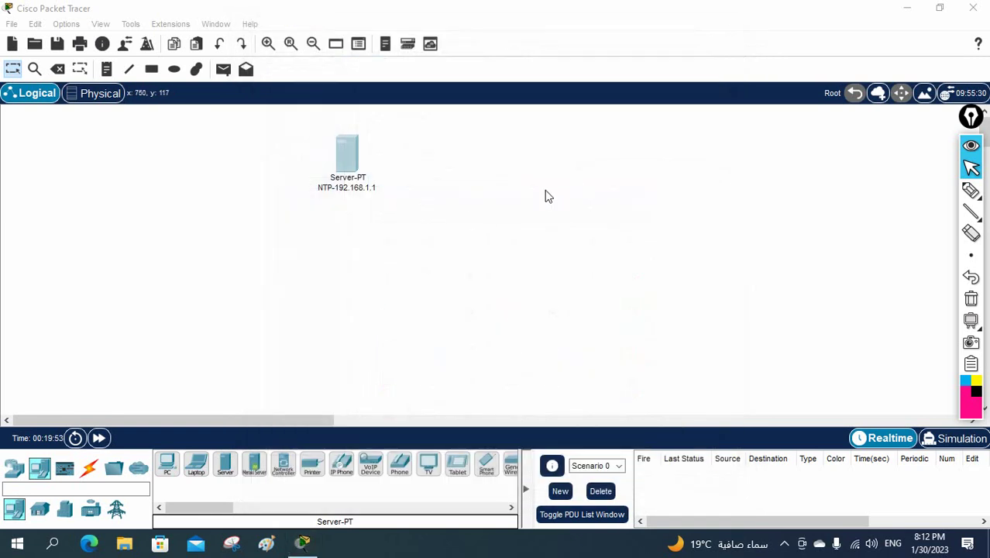
Place a 2811 router on the canvas beside the server.
left_click(13, 474)
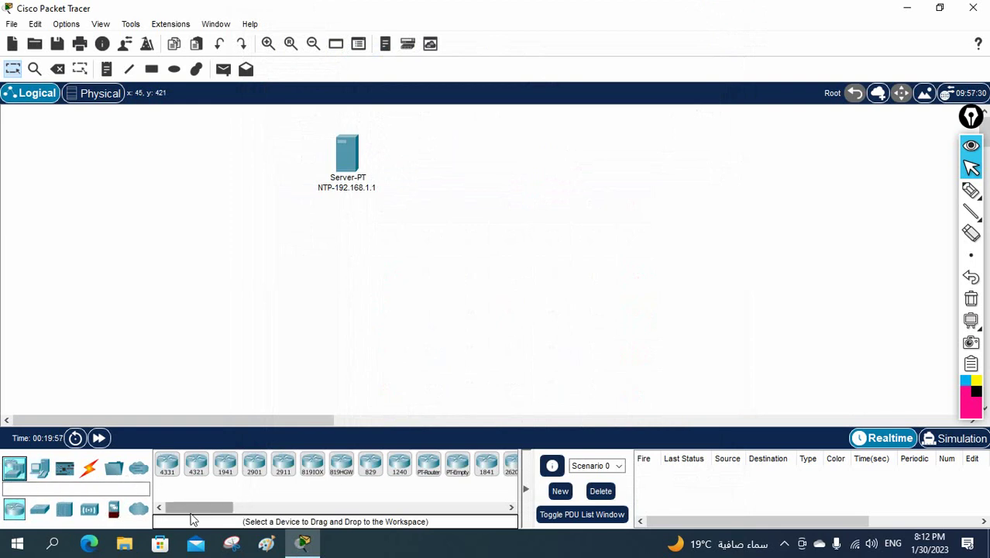
left_click_drag(189, 508, 242, 507)
left_click(344, 462)
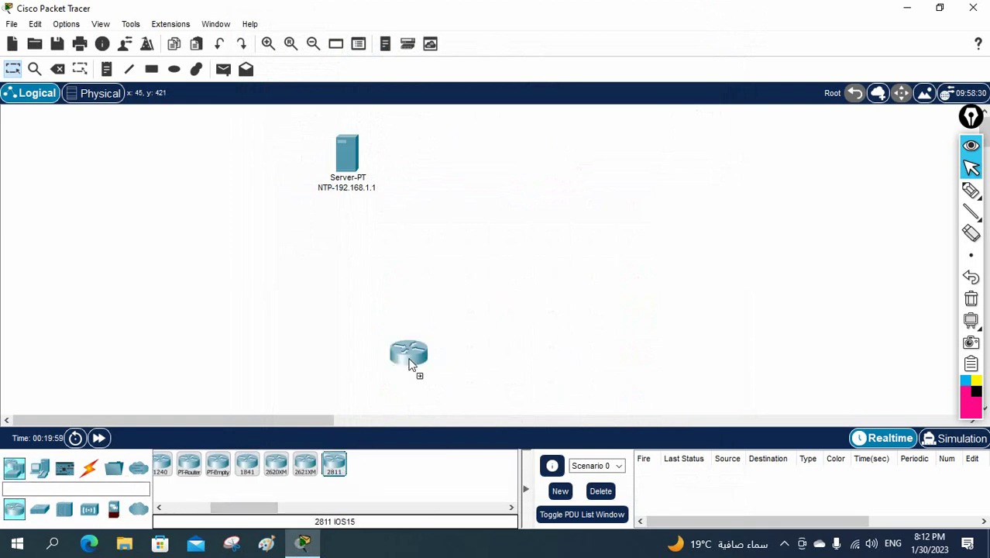
left_click(549, 157)
left_click_drag(549, 155, 553, 138)
Cable the router's Fa0/0 to the server's Fa0 with the Automatic connection cable.
left_click(92, 470)
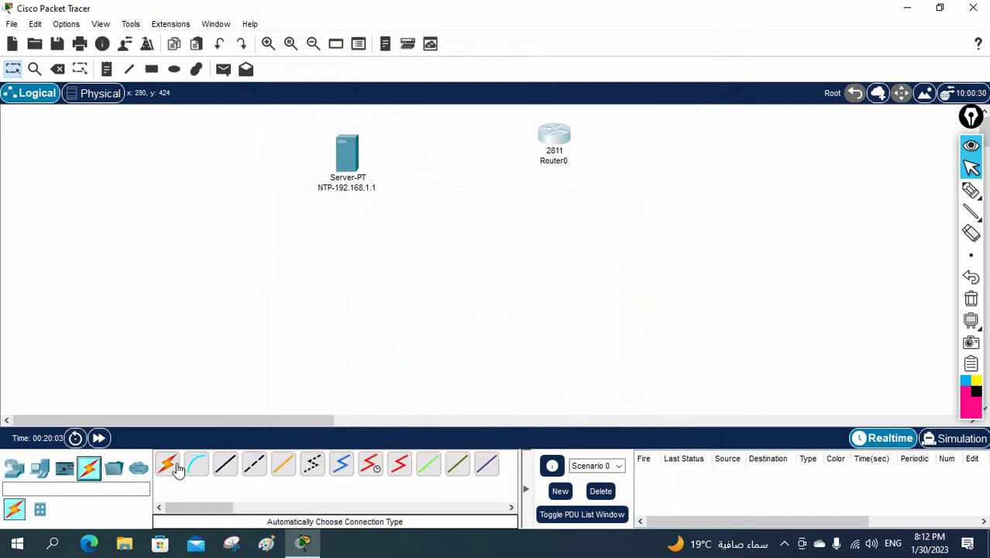
left_click(168, 463)
left_click(554, 145)
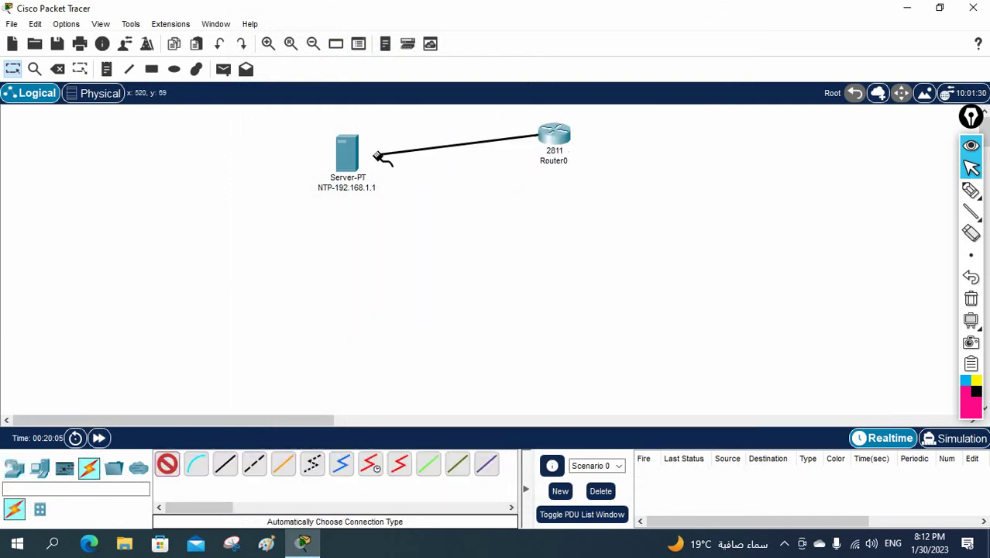
left_click(347, 155)
left_click_drag(554, 141, 583, 154)
Rename the router from Router0 to R1.
left_click(580, 177)
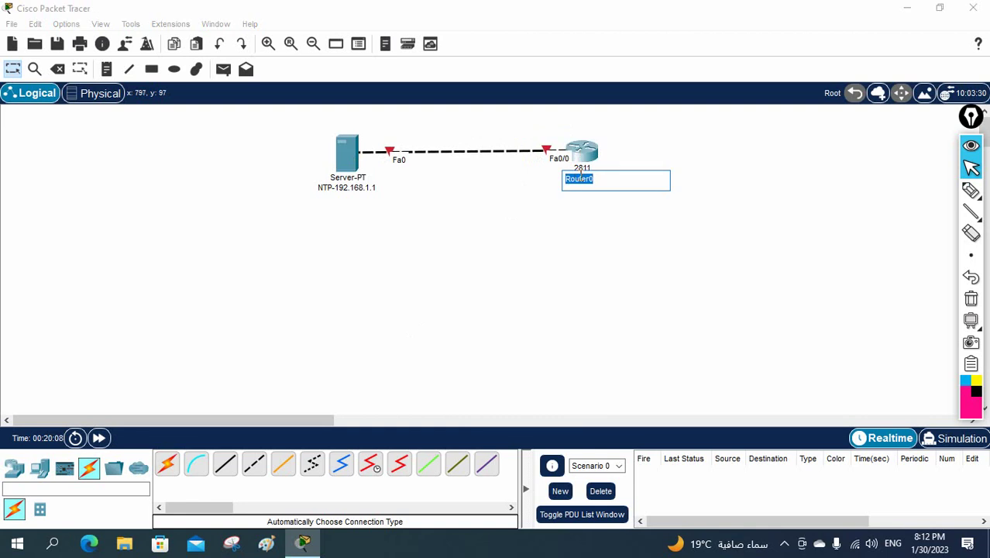
type("R1")
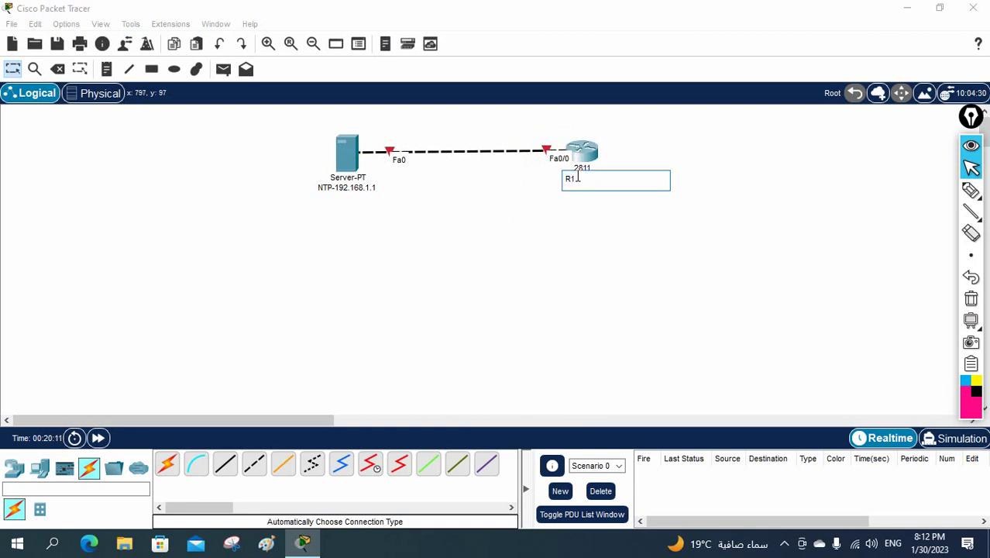
left_click(608, 246)
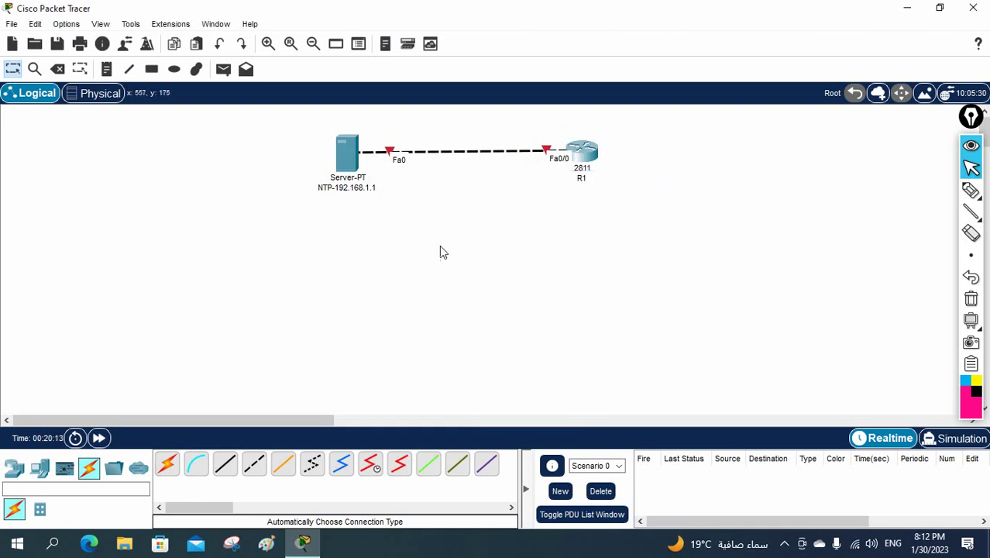
left_click(106, 69)
Add a text note reading 192.168.1.100 and move it just beside R1.
left_click(541, 131)
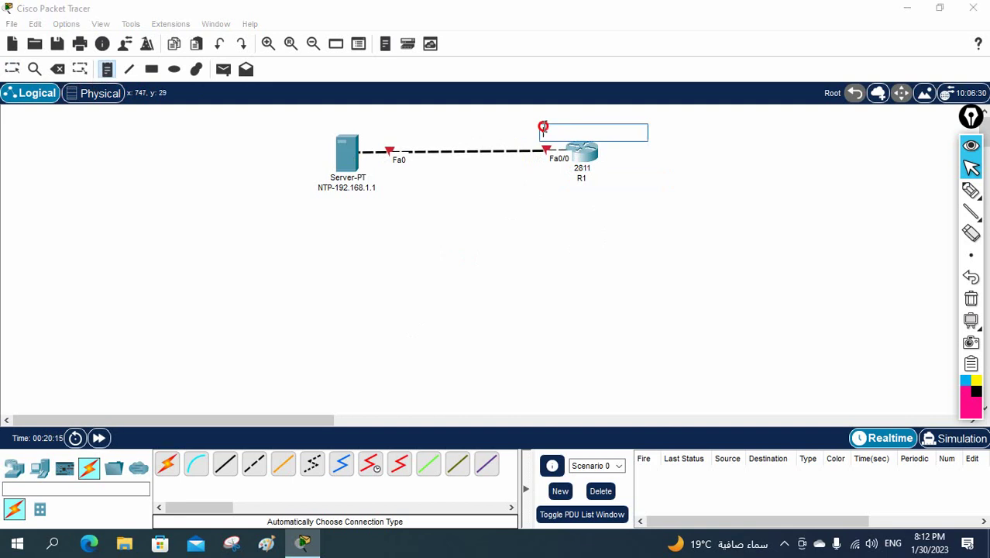
type("192.168.1.100")
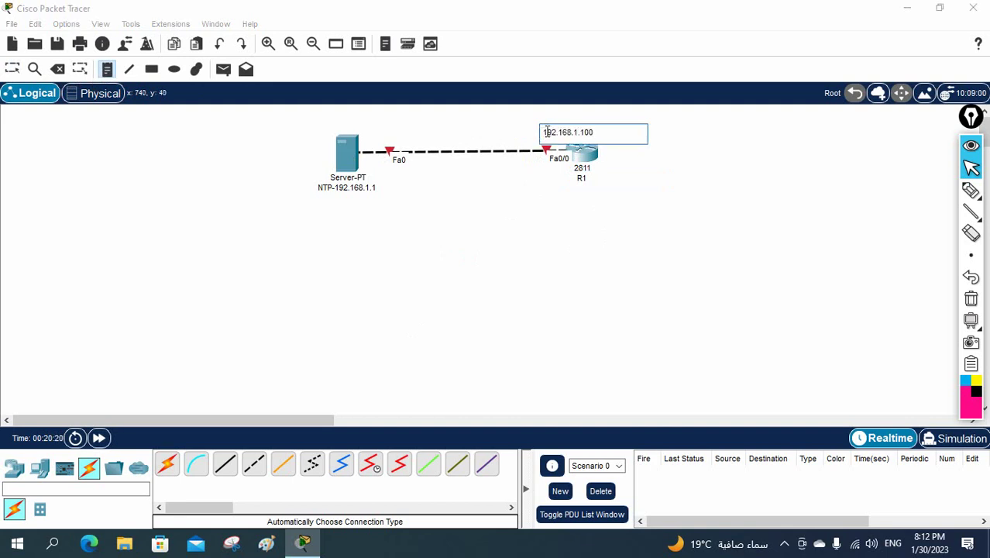
left_click(583, 206)
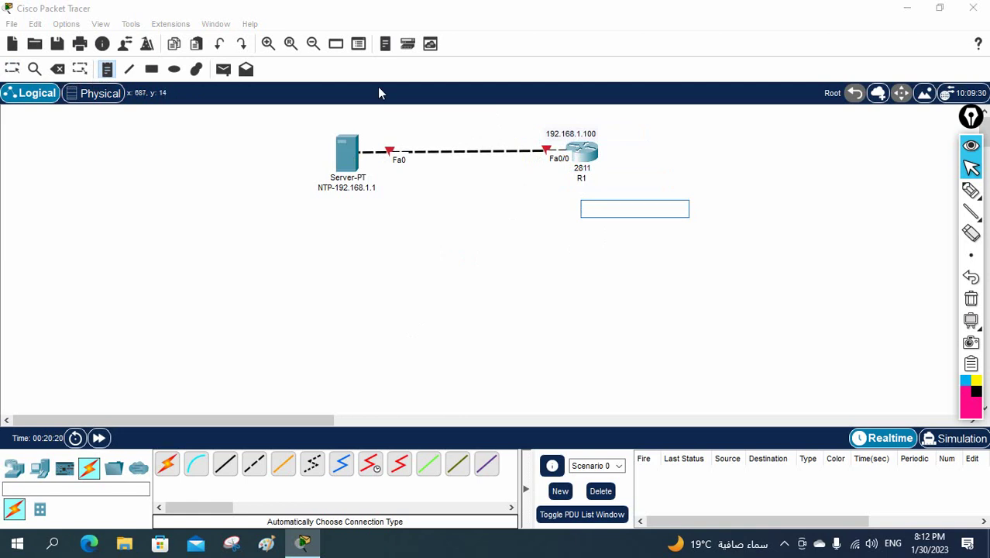
left_click(13, 69)
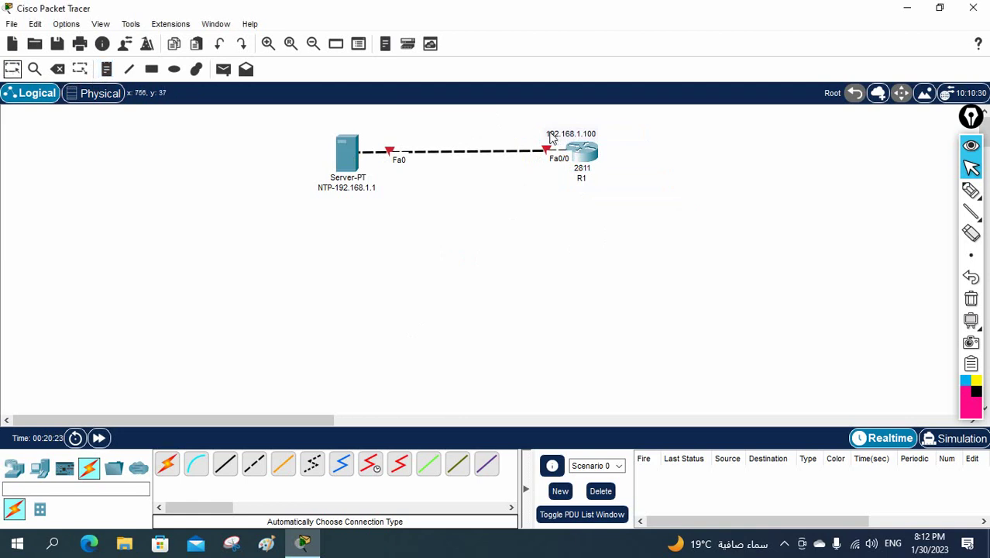
left_click_drag(561, 135, 527, 176)
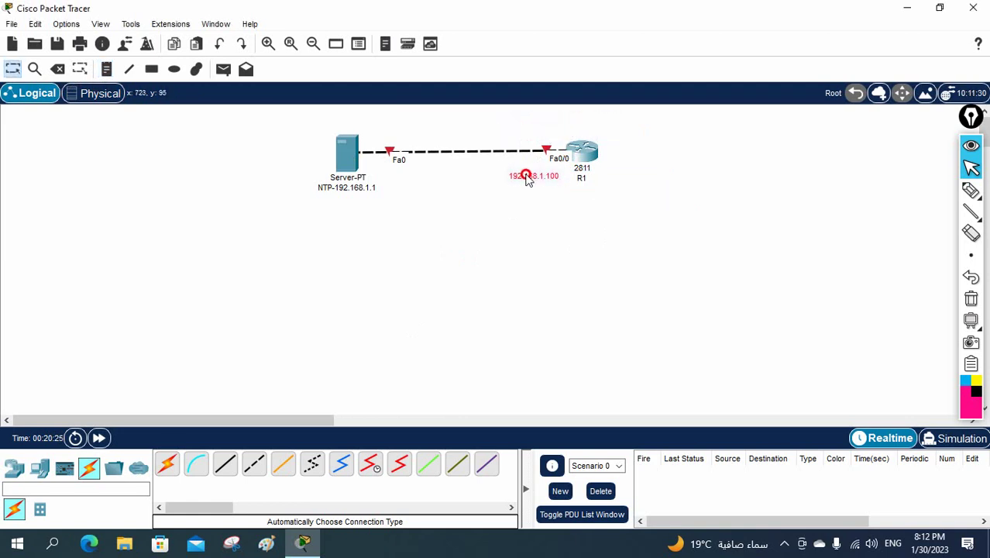
Open R1's CLI and move the server–R1 topology to the canvas's top-left.
left_click(596, 155)
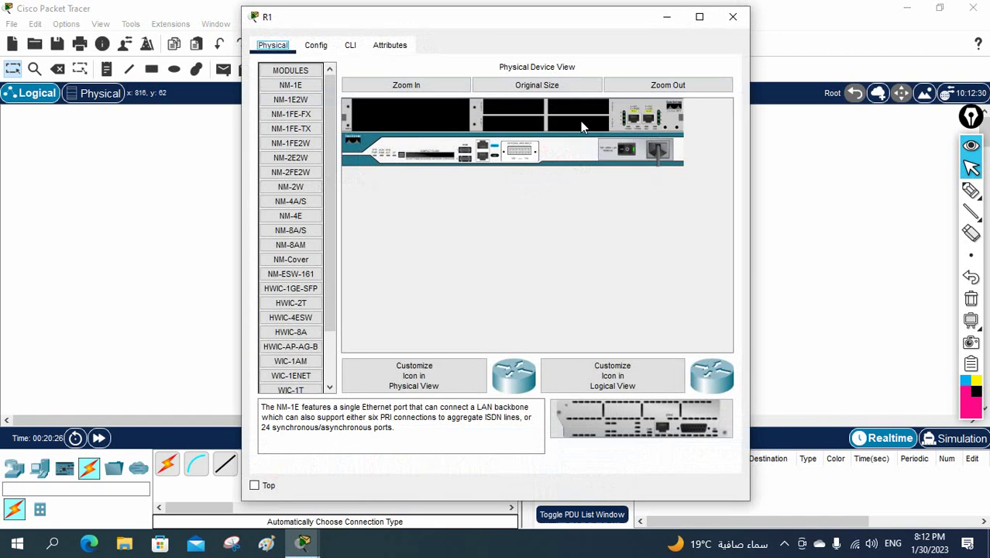
left_click(350, 45)
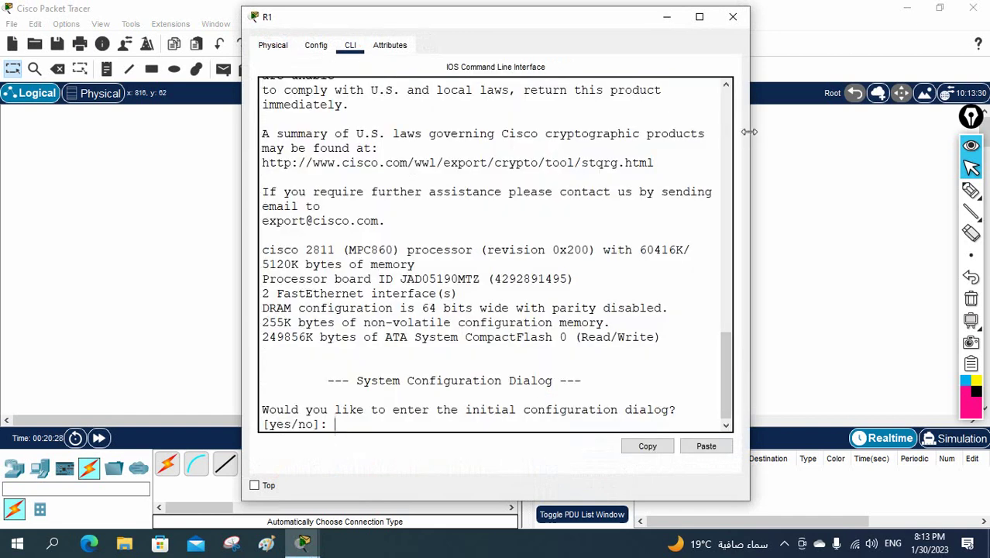
left_click_drag(749, 132, 916, 140)
left_click_drag(491, 21, 672, 244)
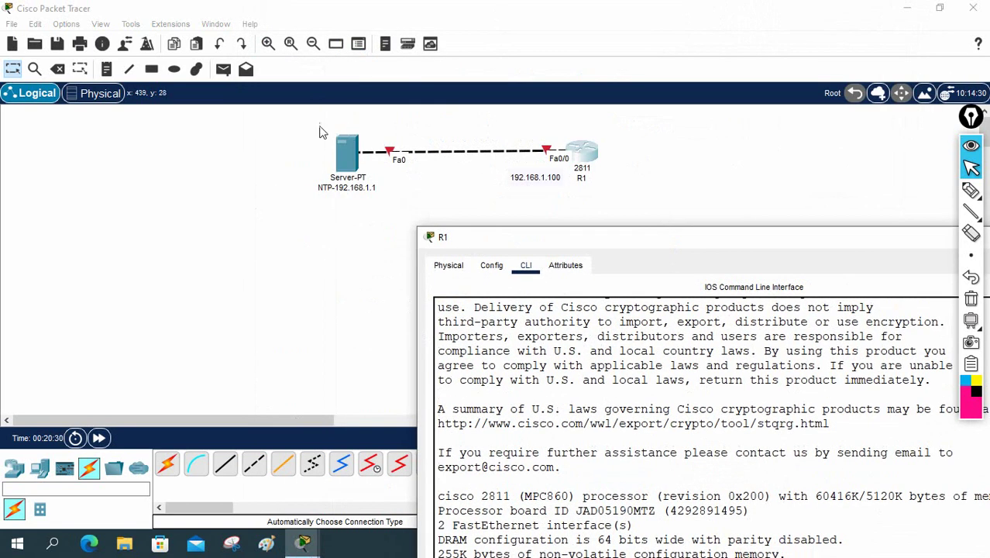
left_click_drag(318, 124, 680, 215)
left_click_drag(598, 169, 285, 160)
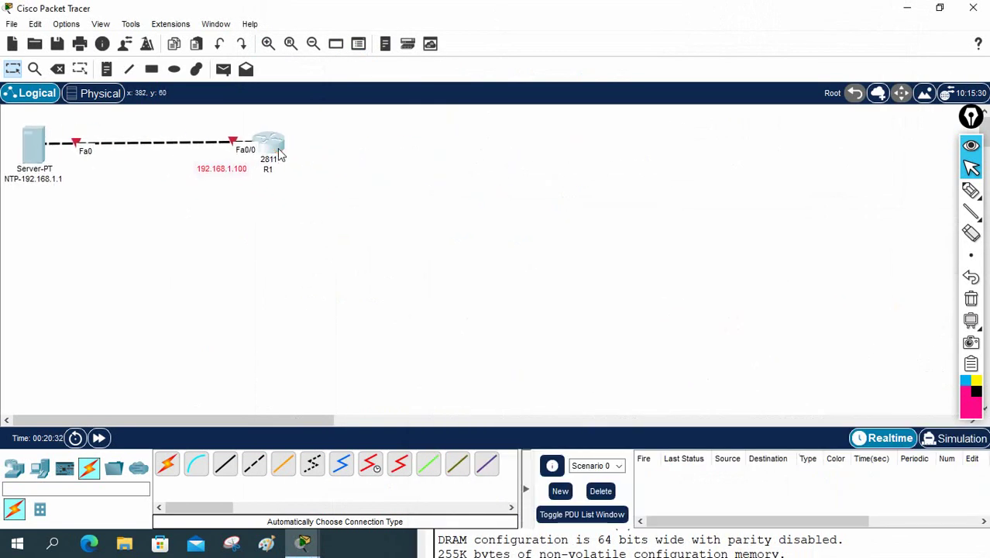
Bring R1's terminal forward and answer 'no' to the initial configuration dialog.
left_click(612, 544)
left_click_drag(577, 240, 484, 20)
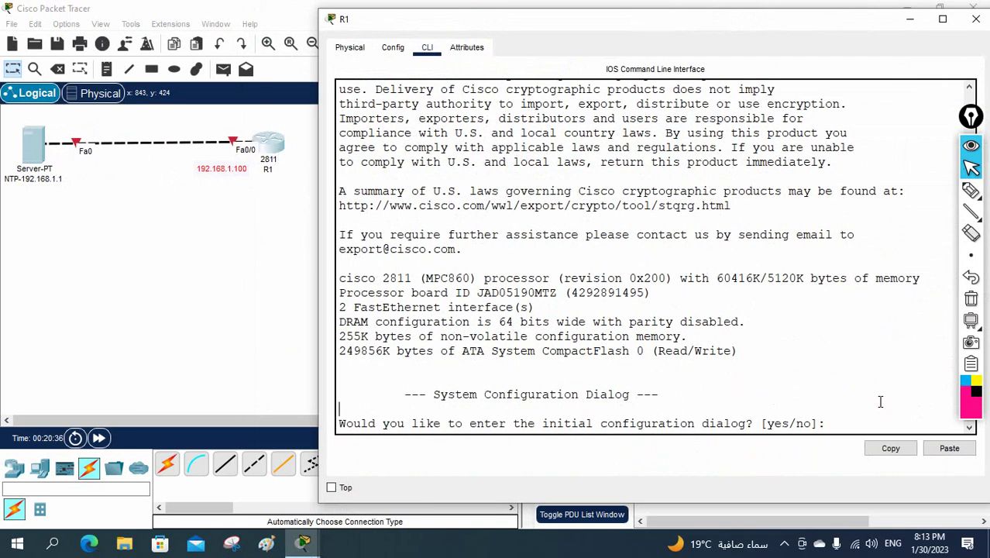
type("no")
key("Return")
key("Return")
key("Return")
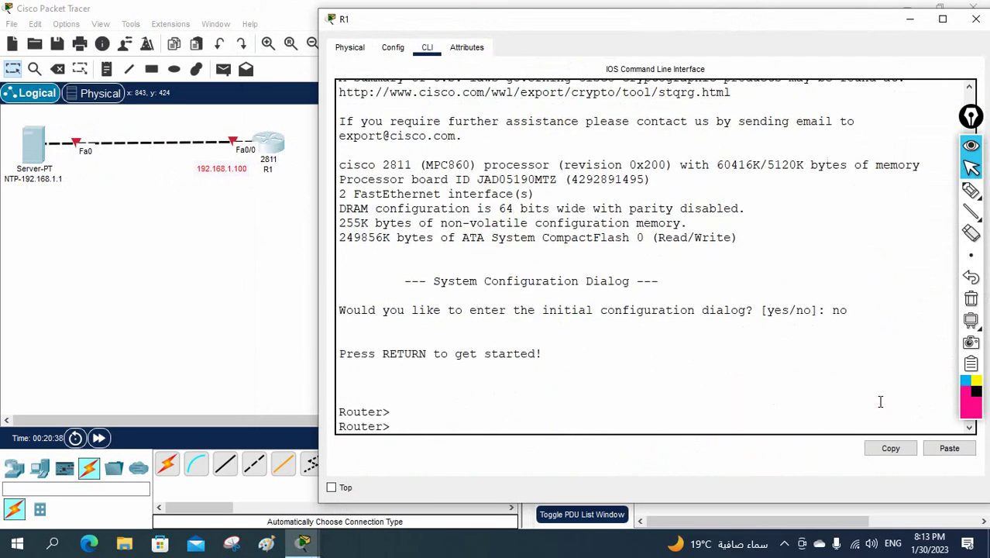
Enter global configuration mode and set the router's hostname to R1.
type("en")
key("Return")
type("config t")
key("Return")
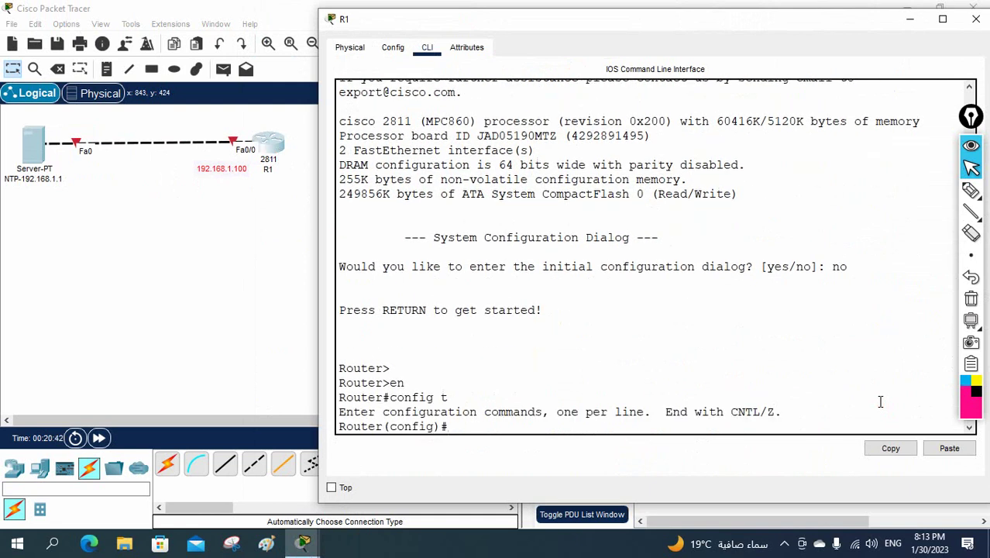
type("host")
key("Tab")
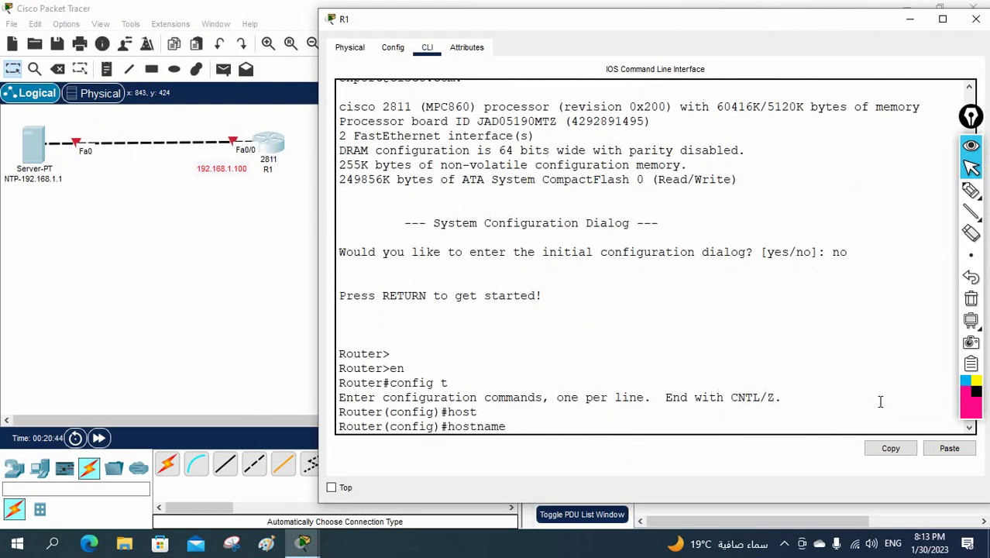
type("R1")
key("Return")
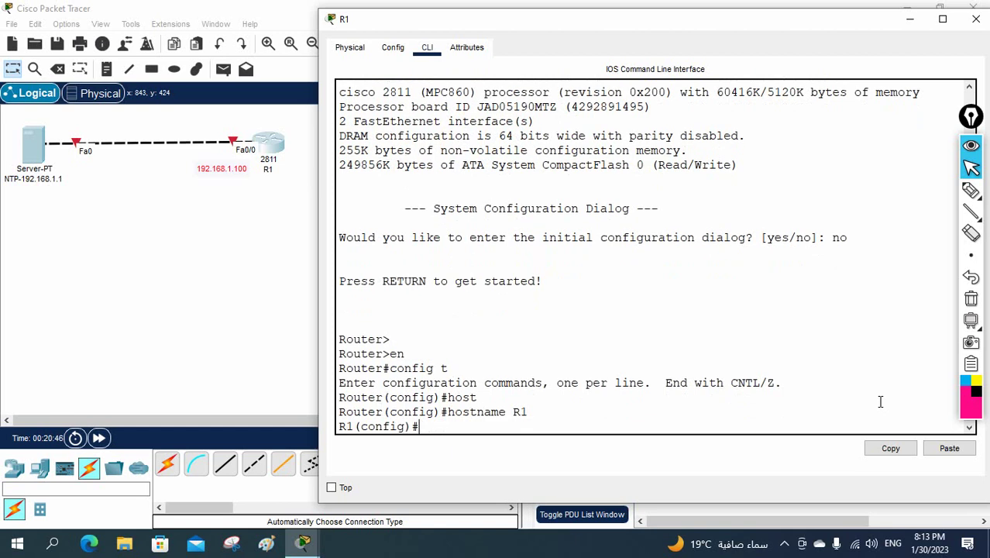
Give Fa0/0 address 192.168.1.100 255.255.255.0, enable it with no sh, and exit.
type("int f0/0")
key("Return")
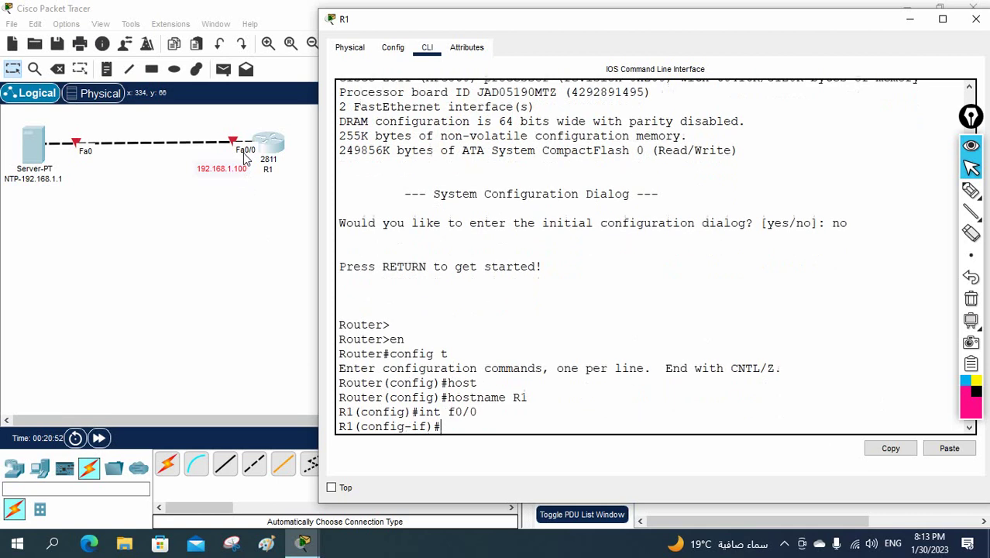
type("ip add 192.168.1")
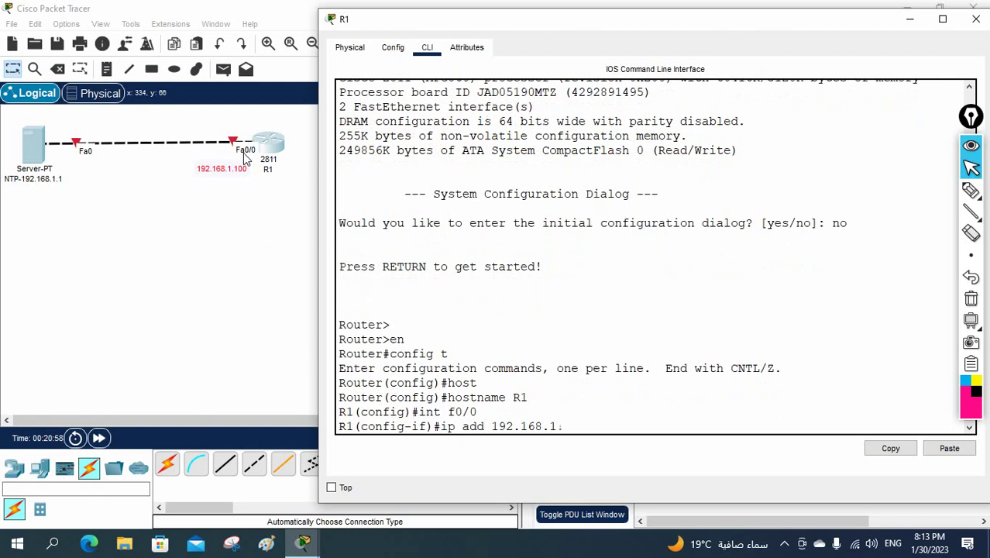
type(".100 255.255")
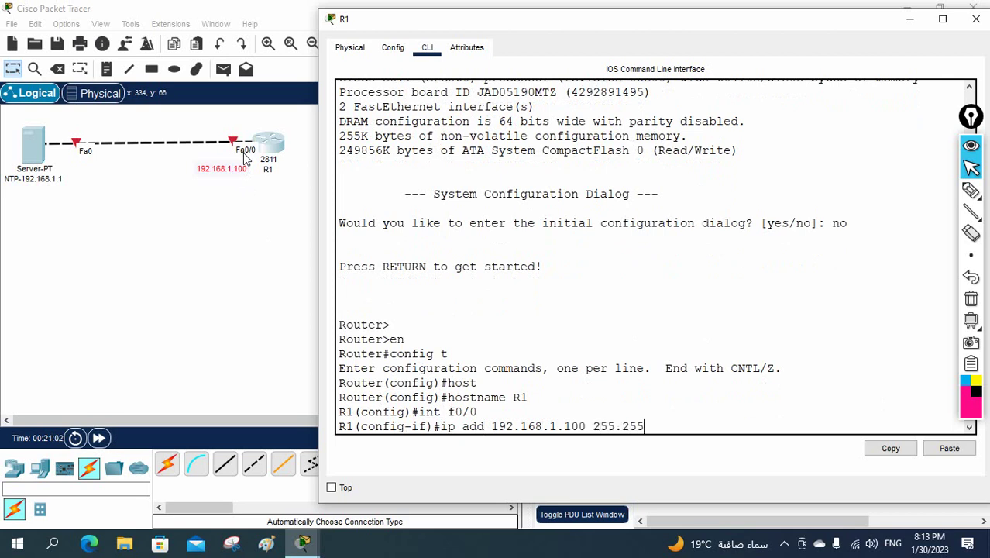
type(".255.0")
key("Return")
type("no sh")
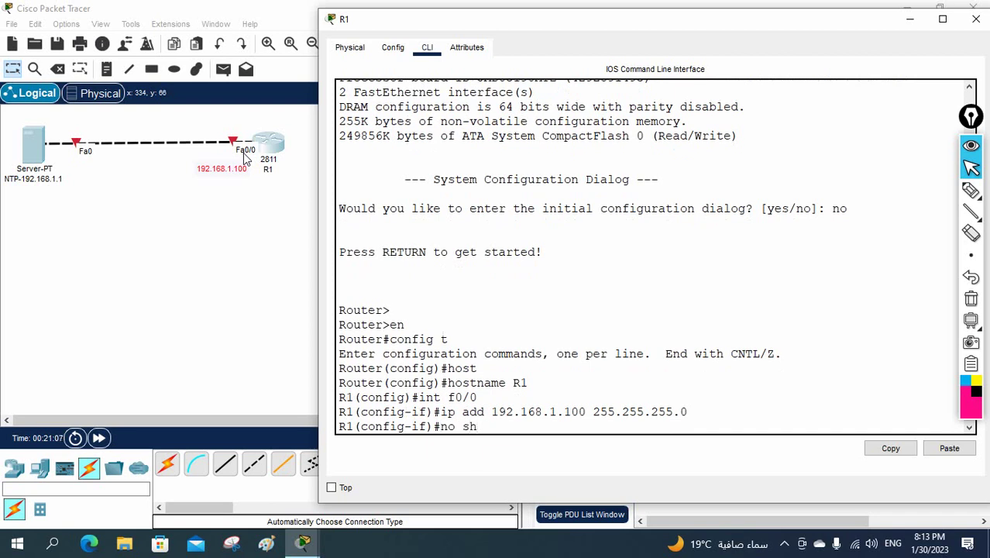
key("Return")
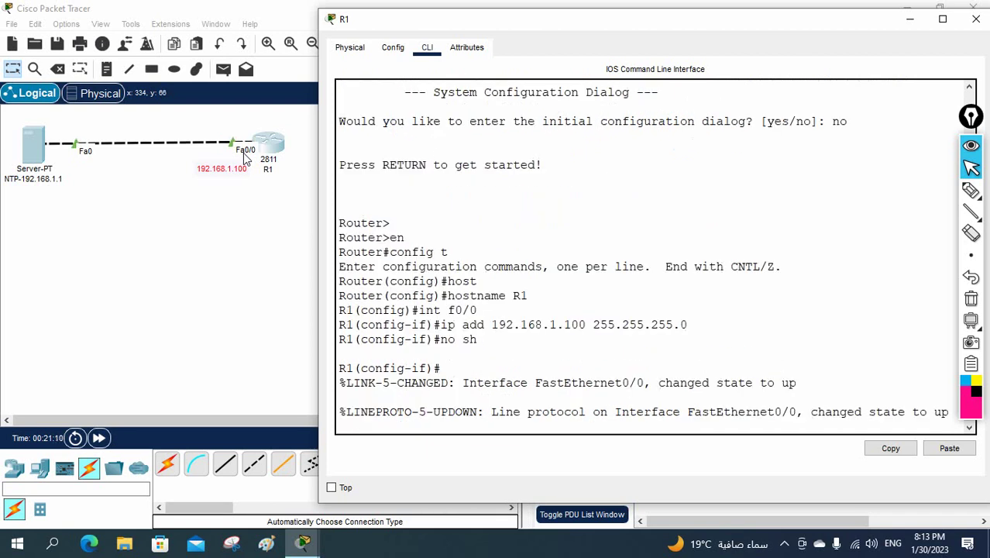
key("Return")
key("Return")
key("Return")
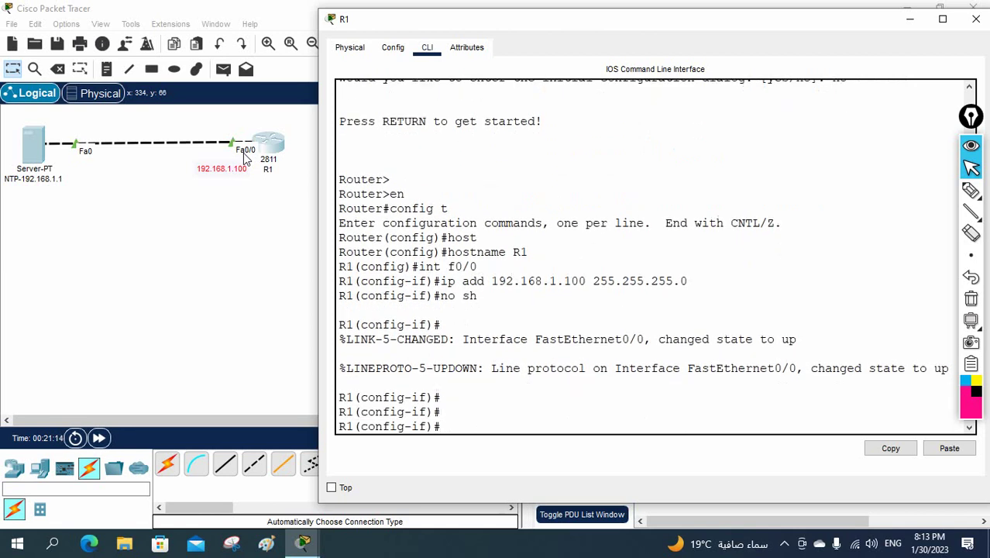
type("exit")
key("Return")
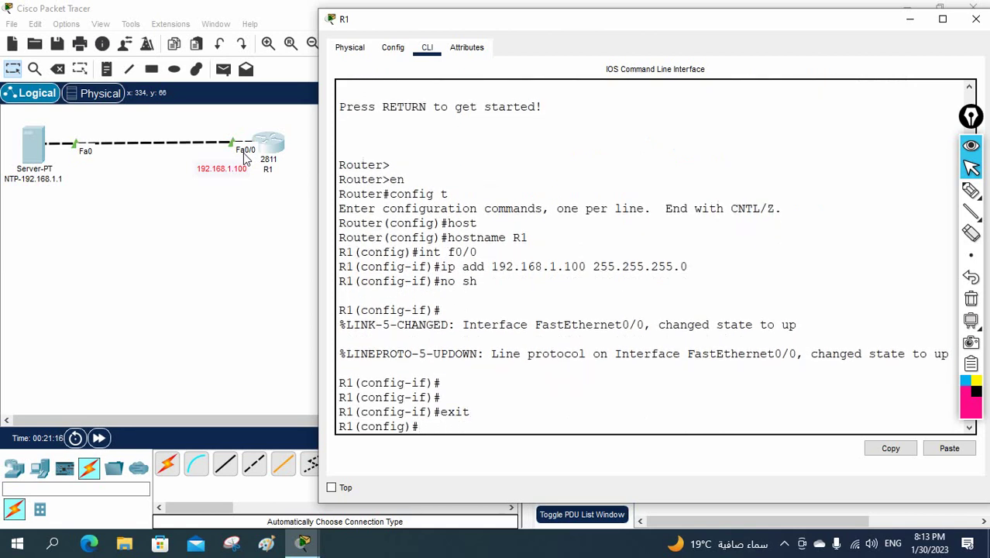
Check R1's clock with 'do sh clo', then open the NTP server's window.
type("do sh clo")
key("Return")
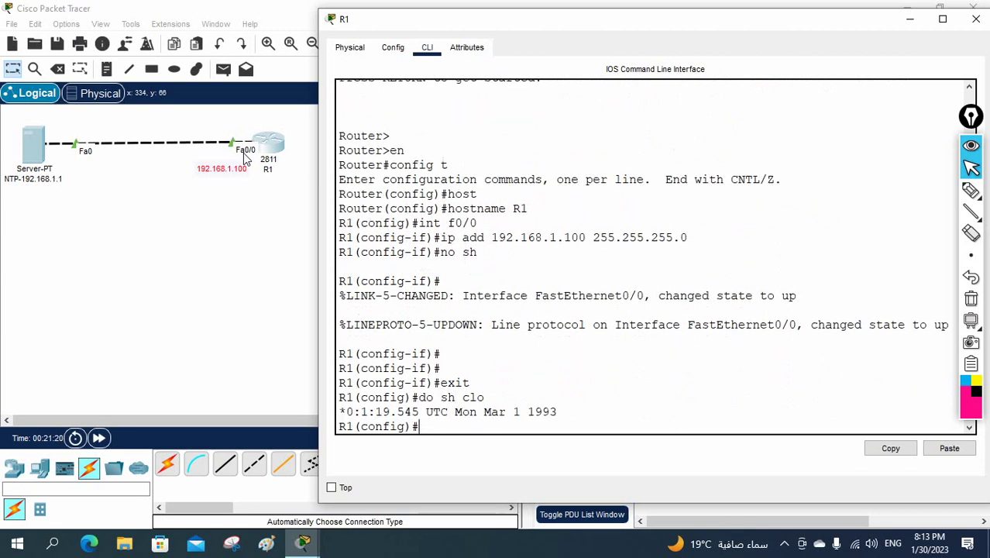
left_click_drag(557, 411, 346, 413)
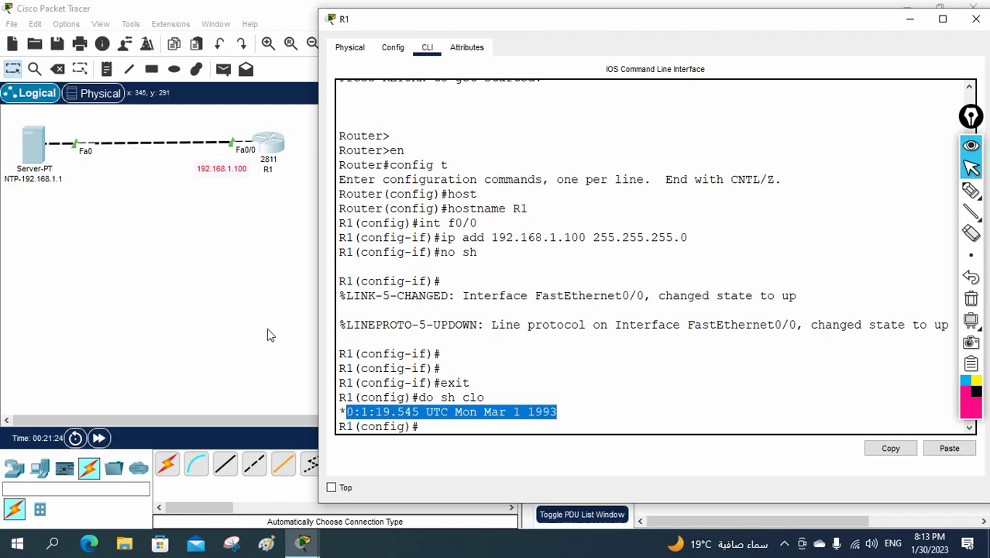
left_click(31, 145)
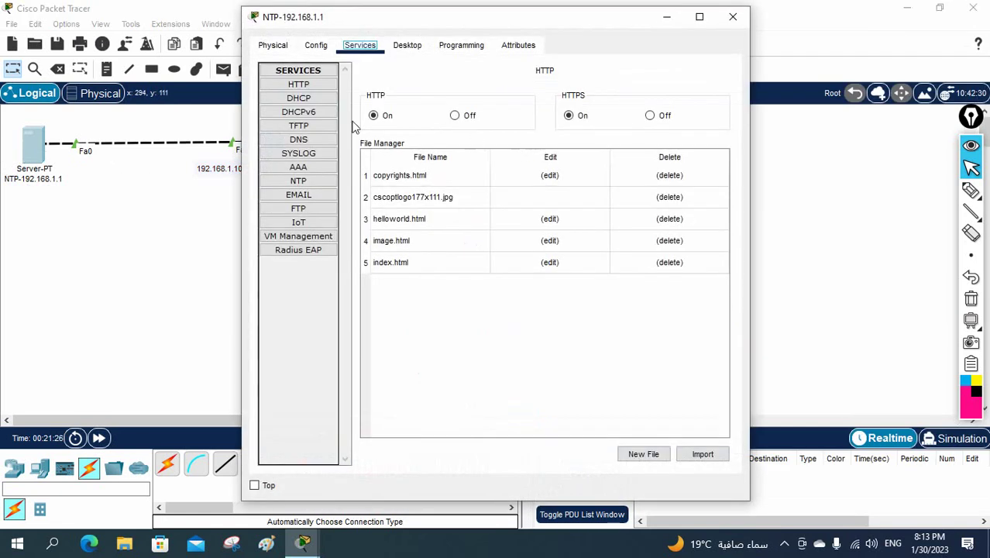
Review the server's NTP authentication settings, close its window, and reopen R1's CLI.
left_click(299, 181)
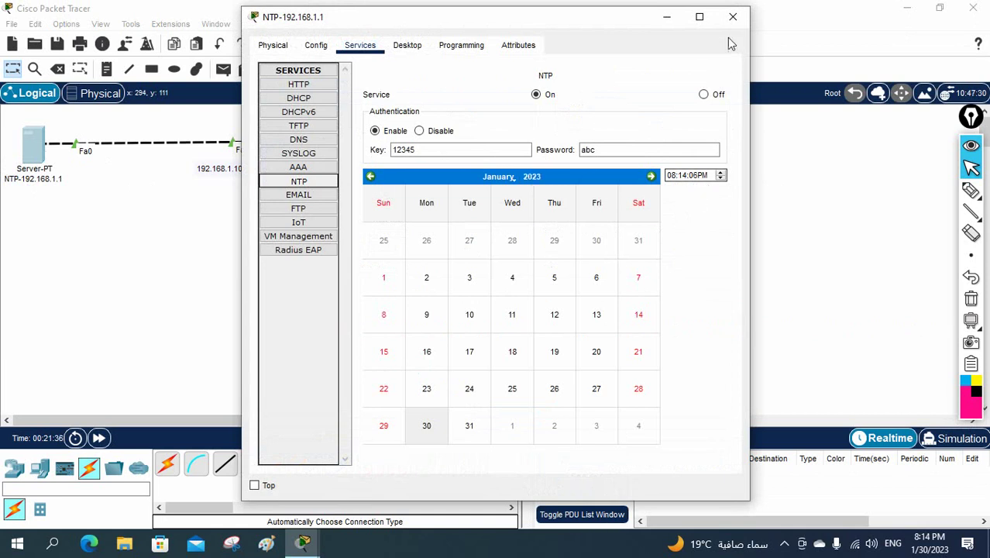
left_click(732, 16)
left_click(277, 149)
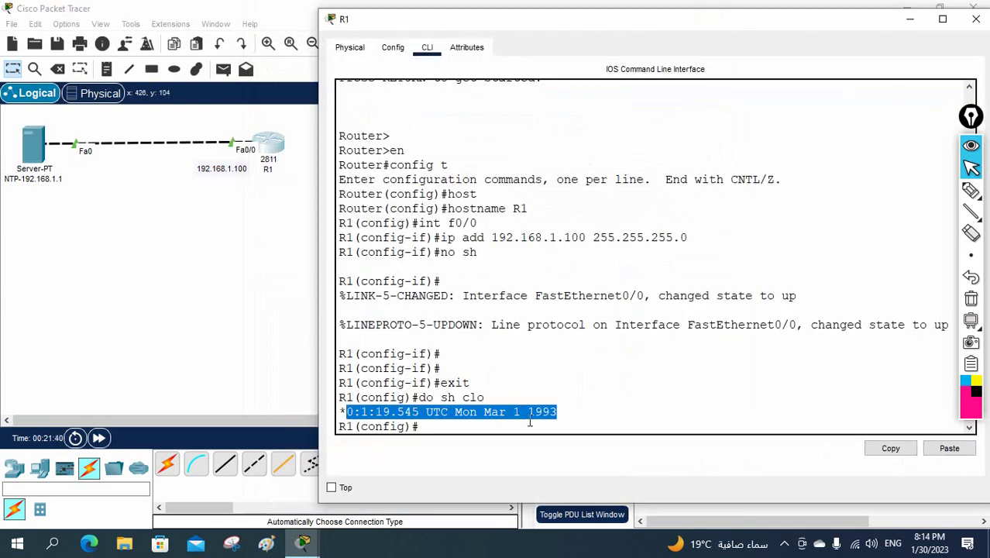
Enter ntp server 192.168.1.1 in R1's CLI and highlight the server address.
left_click(598, 419)
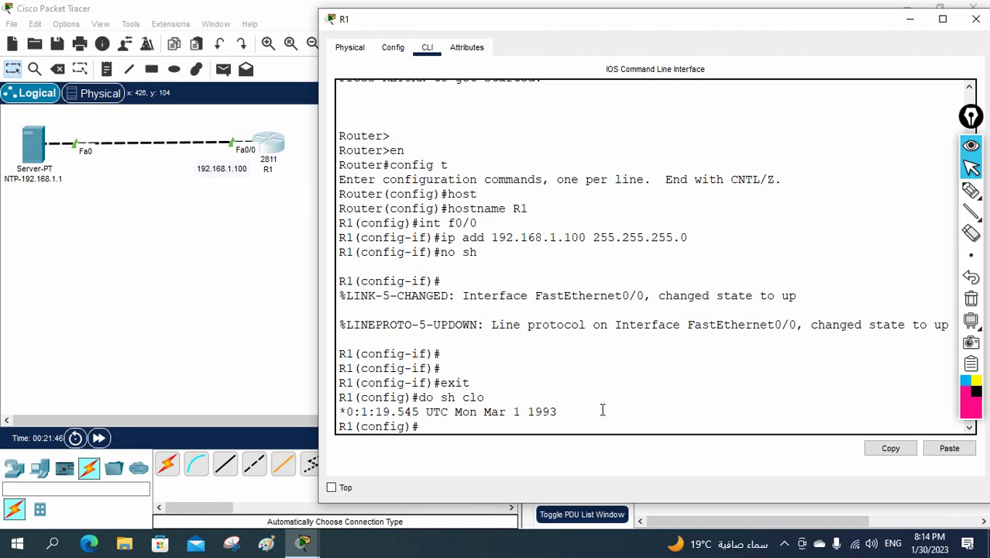
type("ntp ser")
key("Tab")
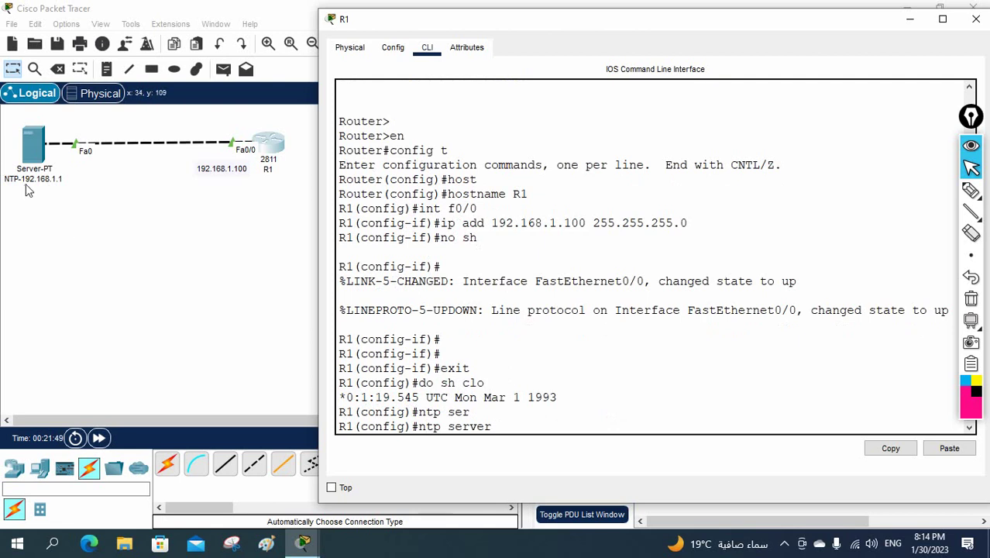
type("192.168")
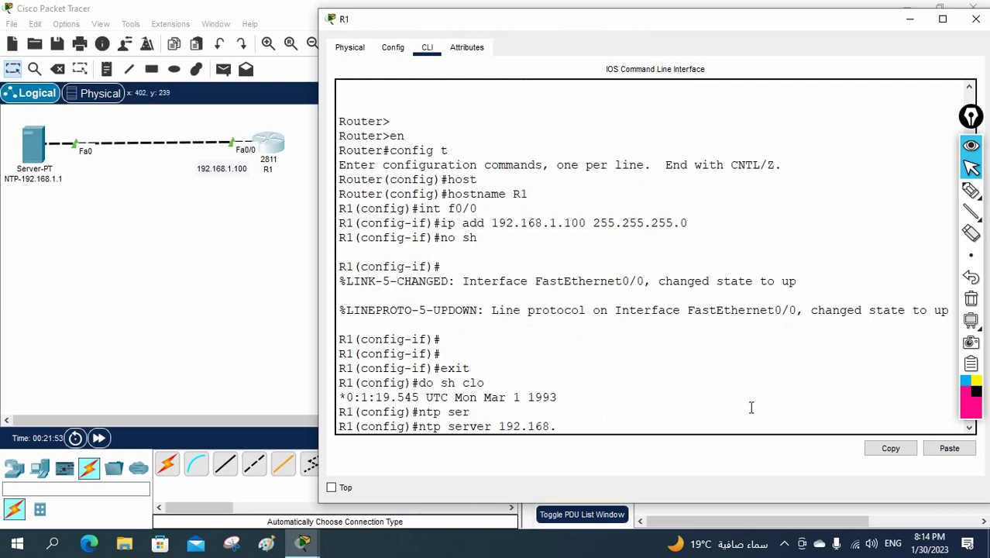
type(".1.1")
key("Return")
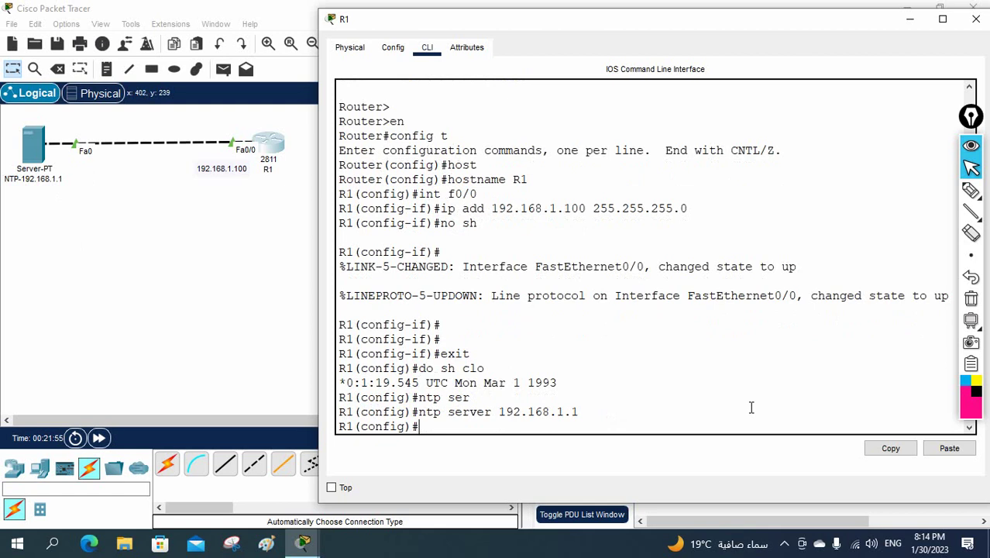
left_click_drag(585, 411, 419, 411)
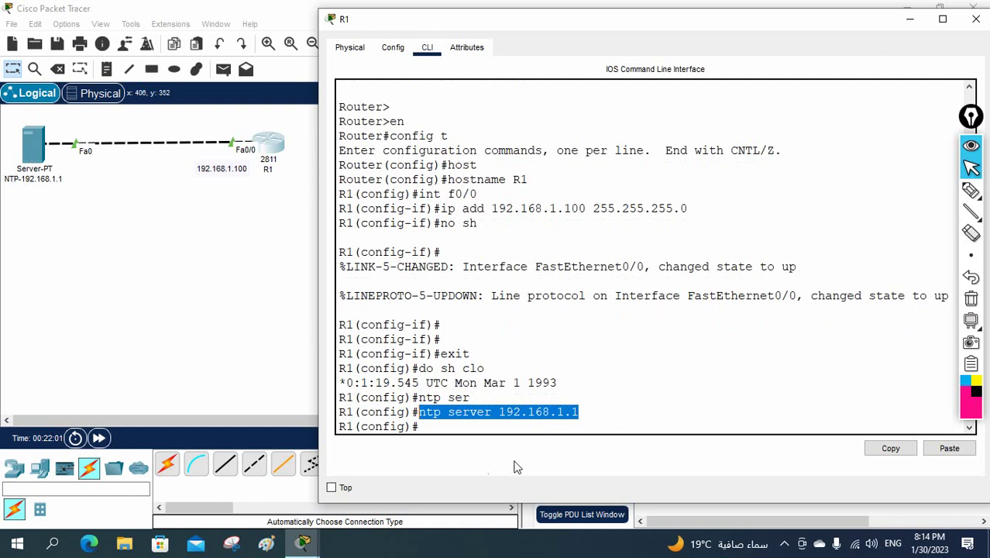
left_click_drag(584, 412, 420, 408)
left_click(43, 147)
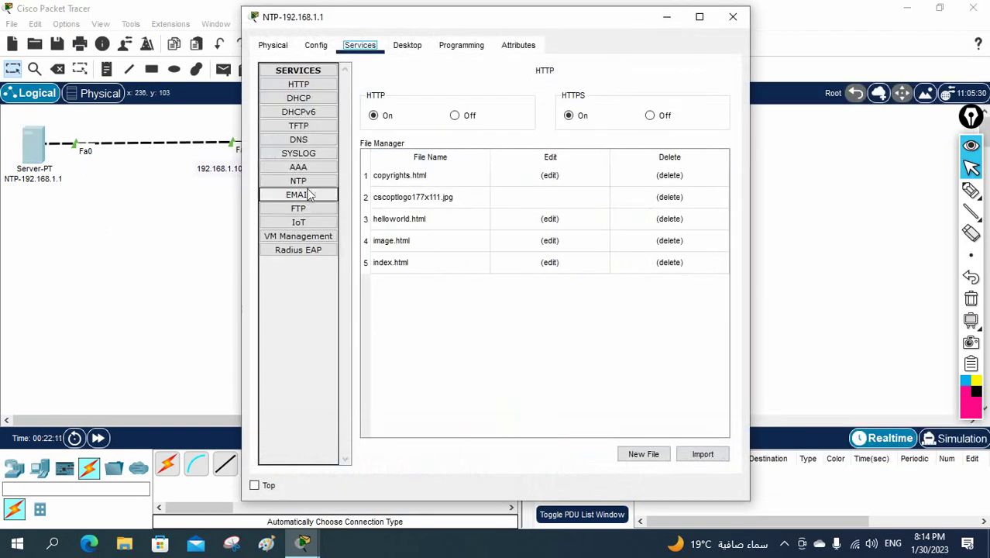
left_click(318, 181)
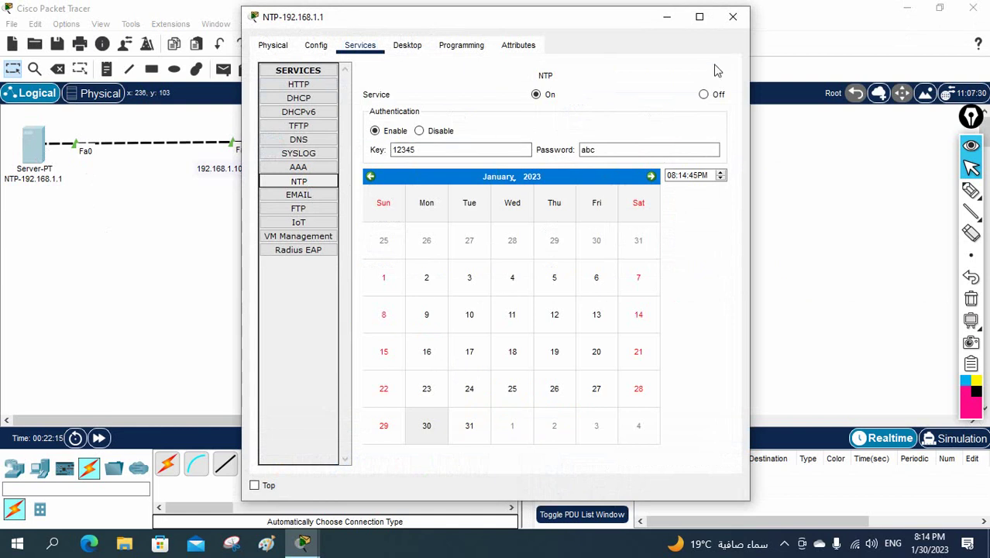
left_click(732, 16)
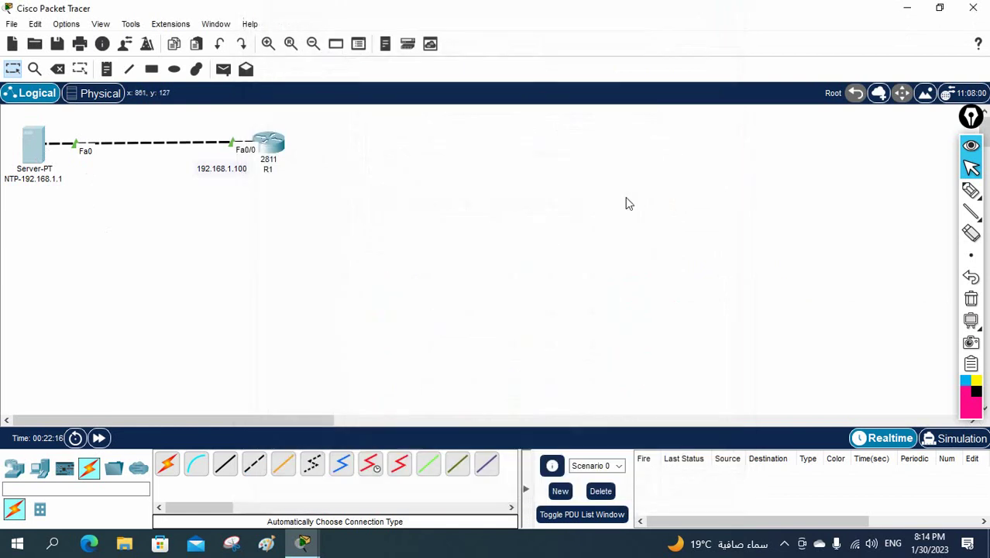
left_click(281, 147)
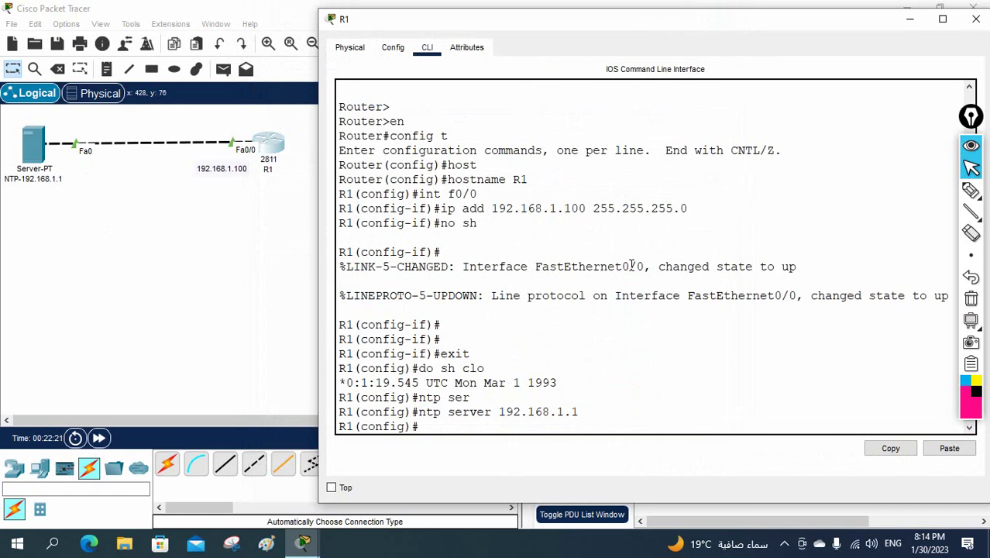
Attempt ntp authentication-key 12345 md5 with the server's password, rejected due to a typo.
type("ntp au")
key("Tab")
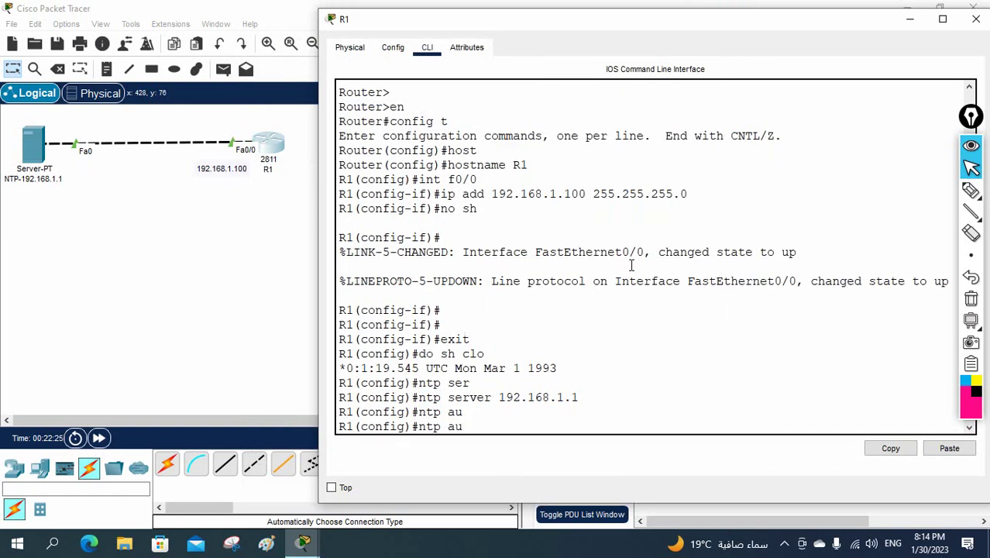
type("th")
key("Tab")
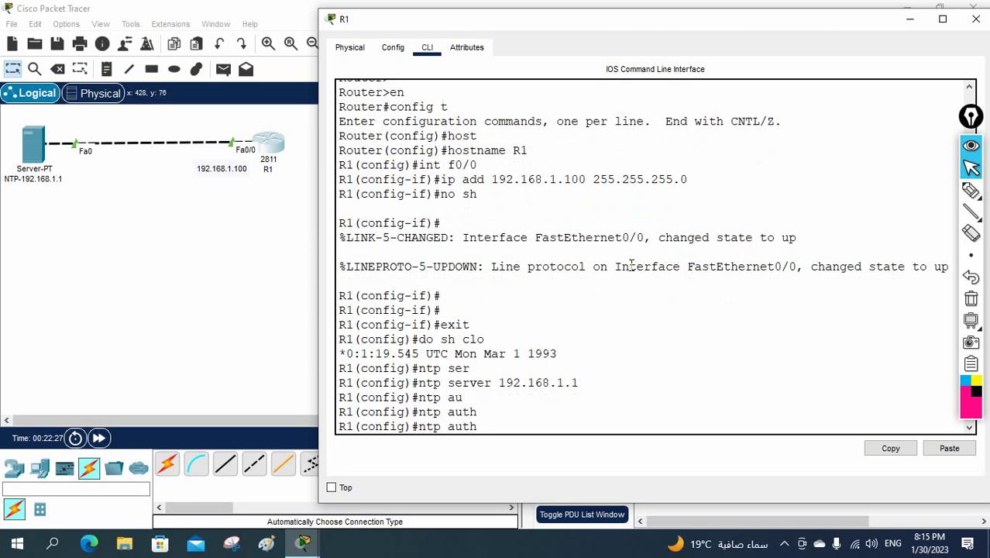
type("enticaiton")
key("Tab")
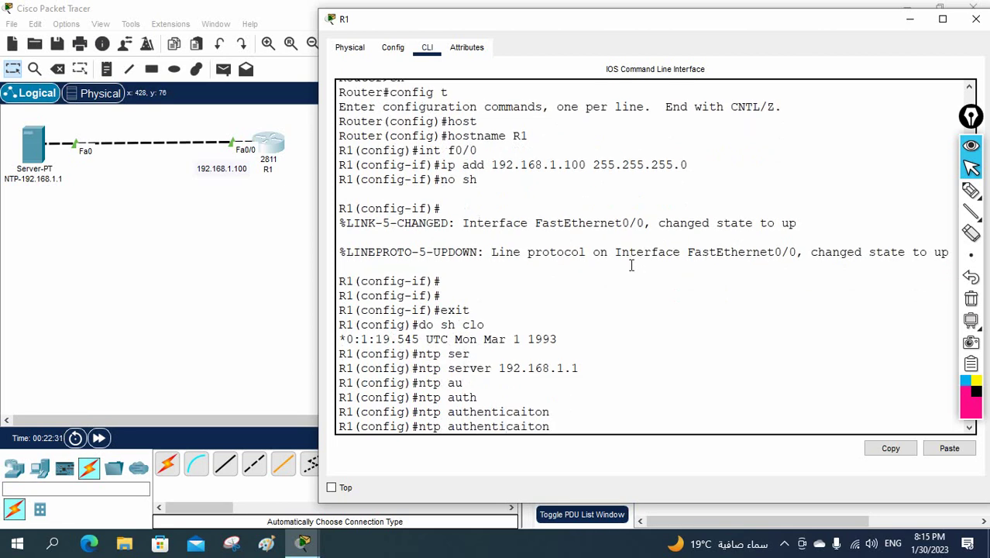
type("-")
key("Tab")
type("key")
key("Tab")
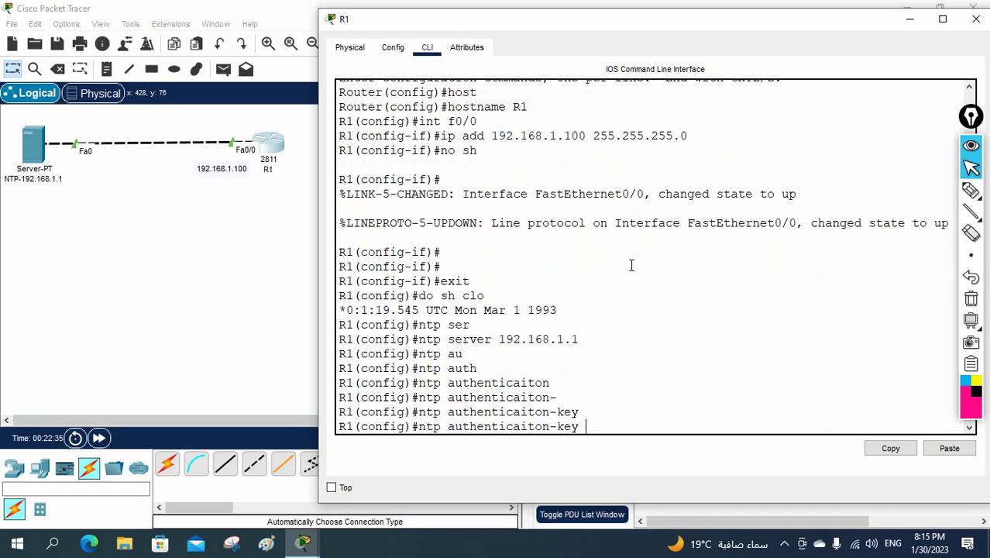
type("12345 md5 abc")
key("Return")
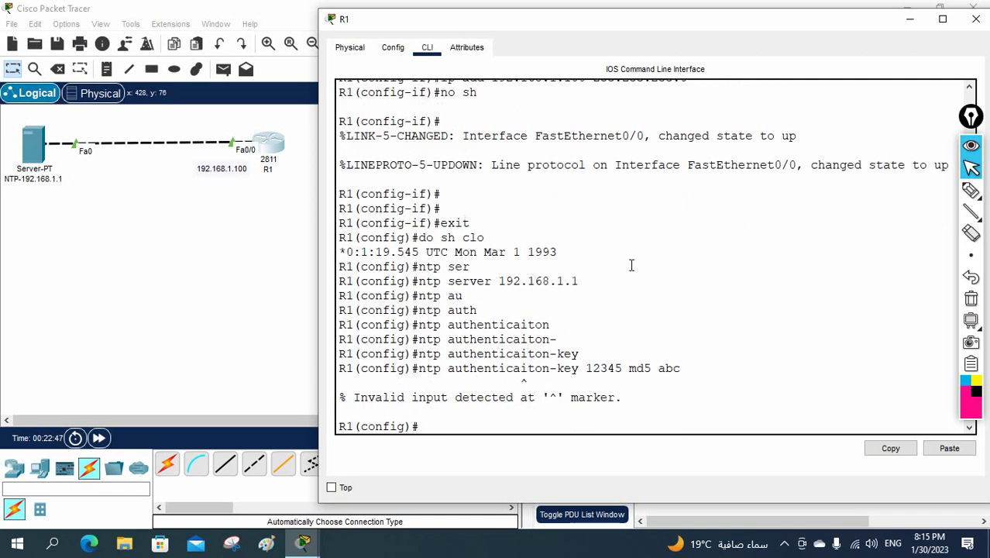
key("Up")
key("BackSpace")
key("BackSpace")
key("BackSpace")
key("BackSpace")
key("BackSpace")
key("BackSpace")
key("BackSpace")
key("BackSpace")
key("BackSpace")
key("BackSpace")
key("BackSpace")
key("BackSpace")
key("BackSpace")
key("BackSpace")
key("BackSpace")
key("BackSpace")
key("BackSpace")
key("BackSpace")
key("BackSpace")
key("BackSpace")
type("uthen")
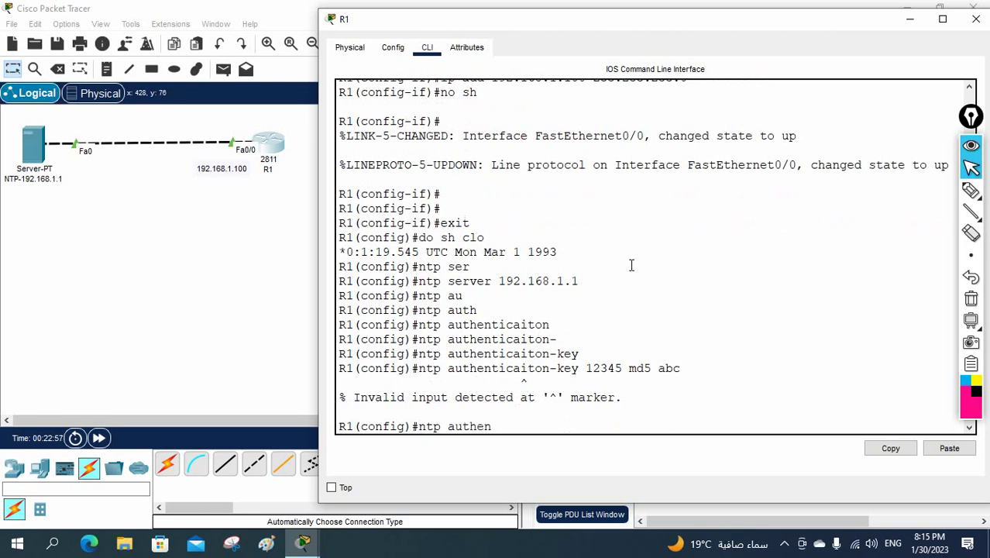
type("tication-key")
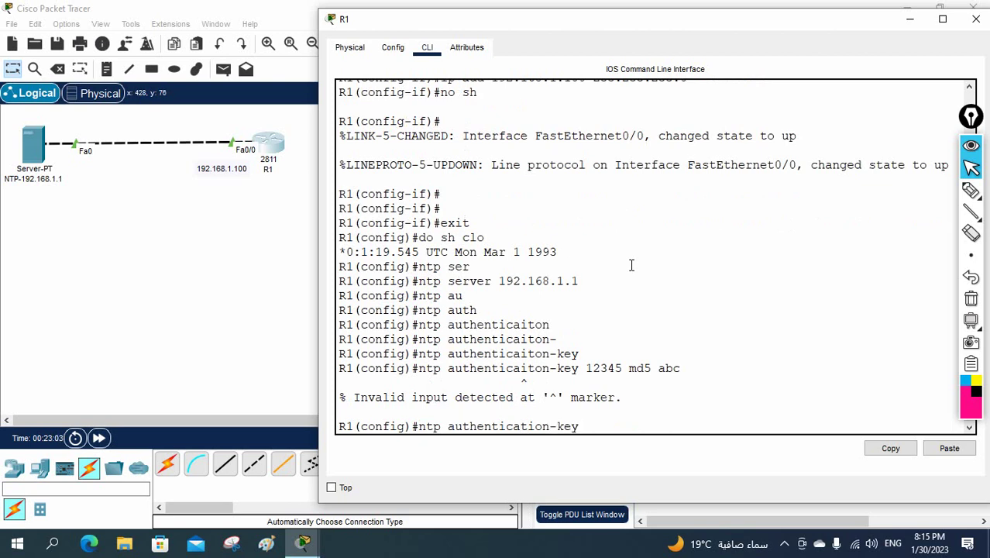
type(" 12345 md5 abc")
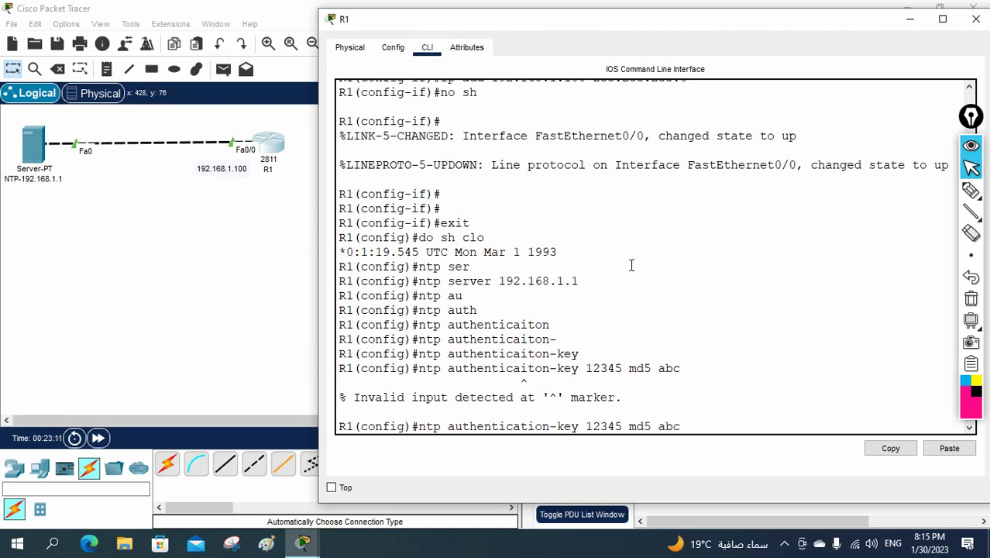
key("Return")
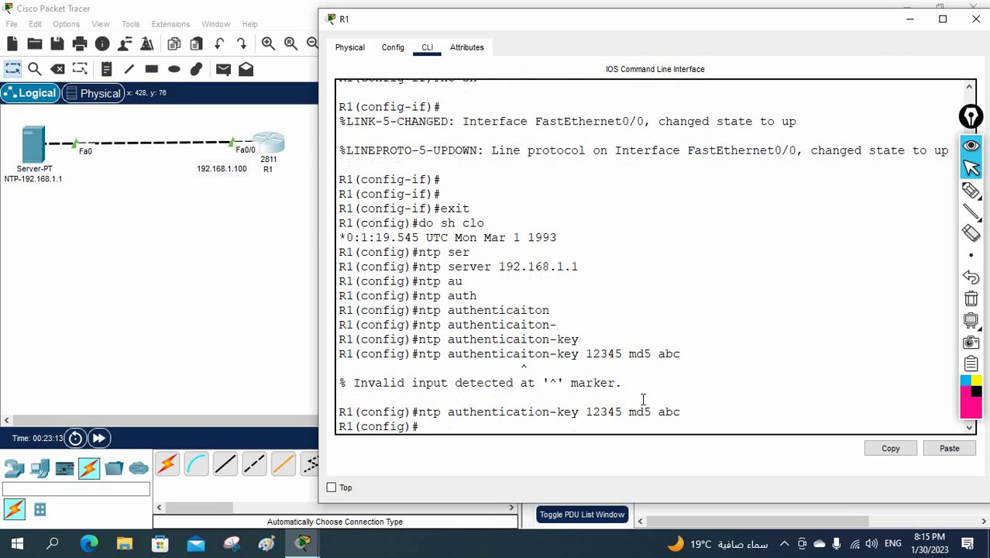
left_click_drag(622, 412, 609, 411)
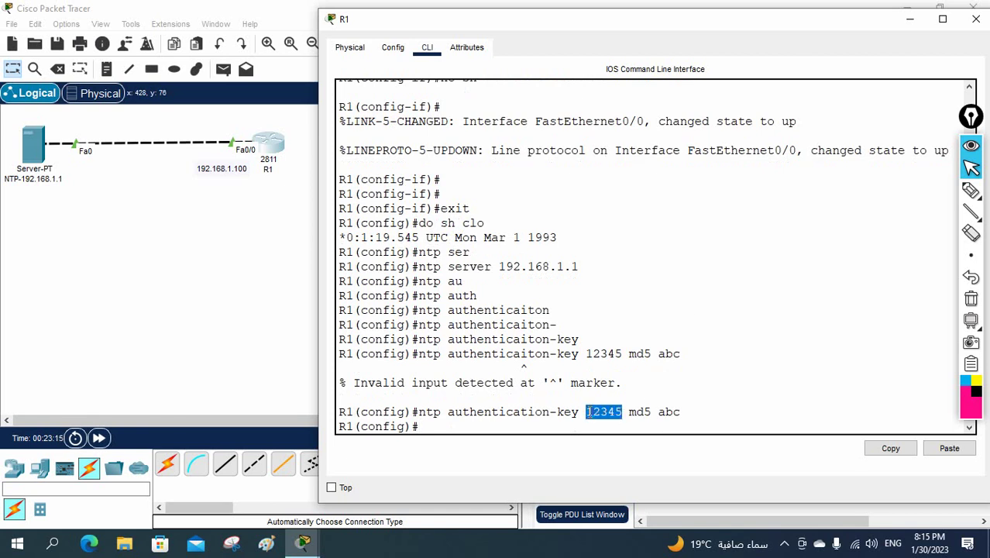
left_click(31, 157)
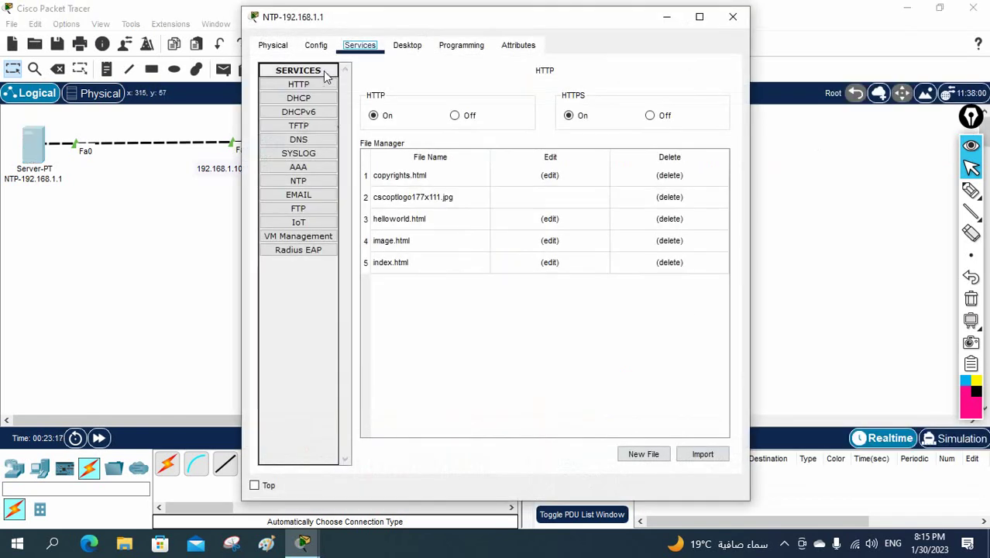
left_click(302, 182)
left_click_drag(424, 145, 388, 149)
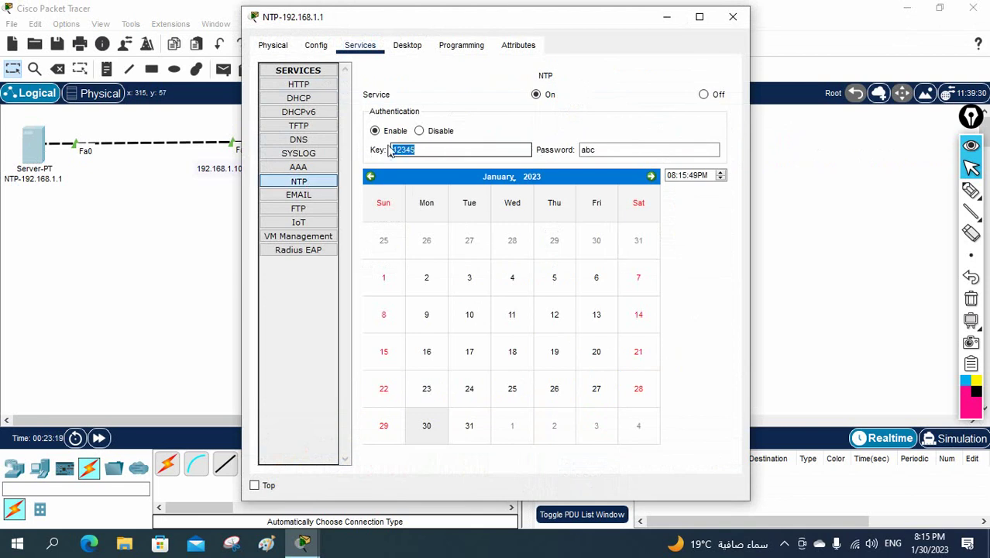
left_click(732, 16)
left_click(284, 151)
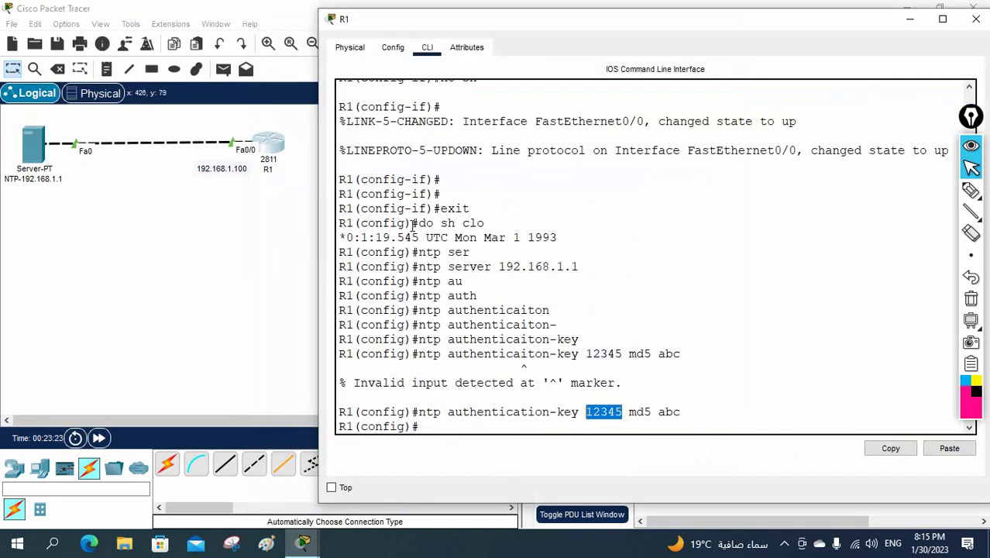
Enable NTP authentication on R1 with ntp authenticate.
left_click_drag(680, 413, 418, 412)
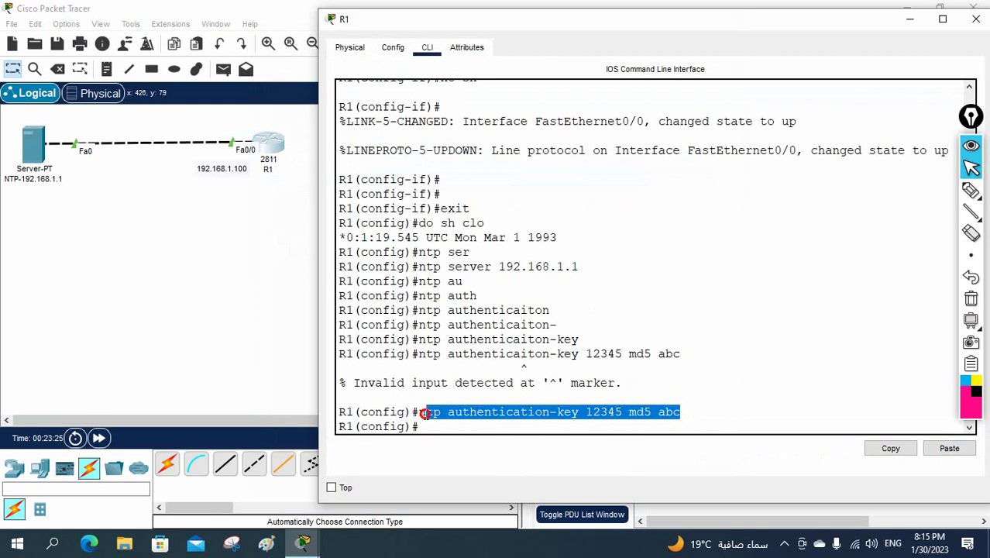
left_click(428, 426)
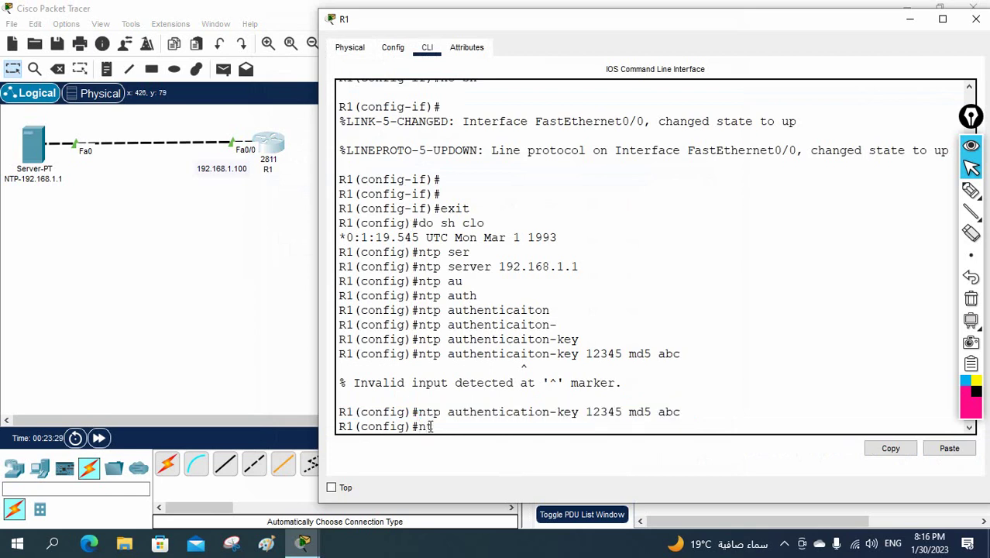
type("ntp authentica")
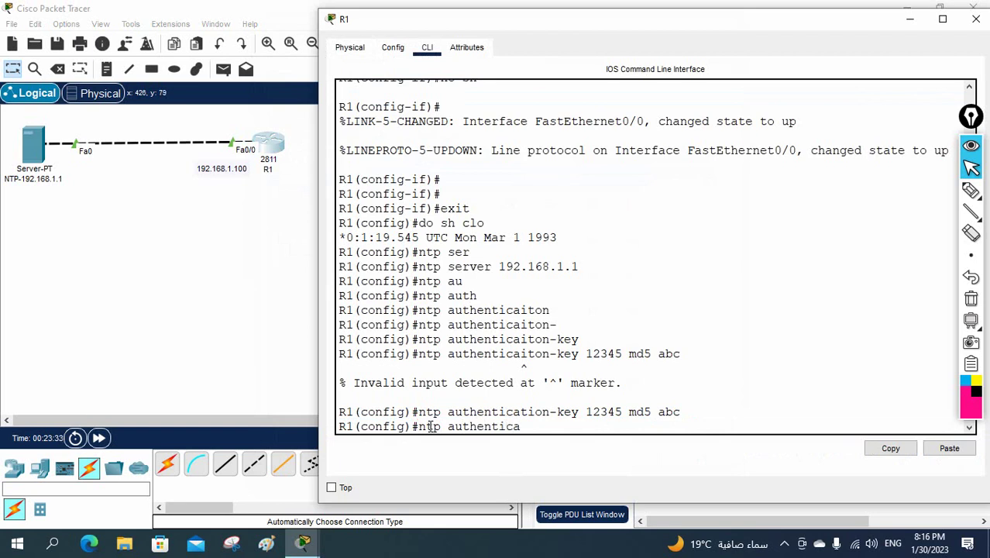
type("te")
key("Return")
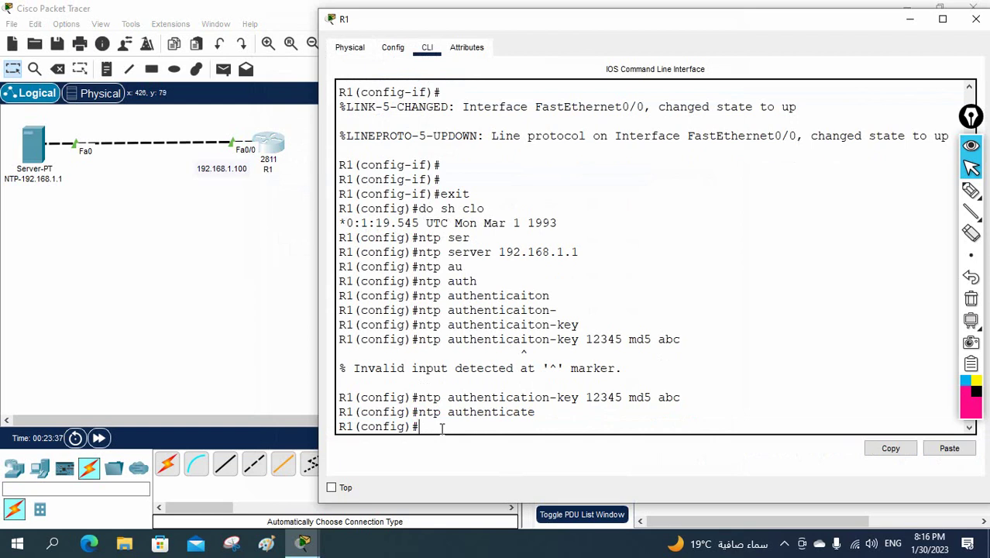
Begin typing ntp trusted-key 12345 at R1's prompt.
type("ntp trusted")
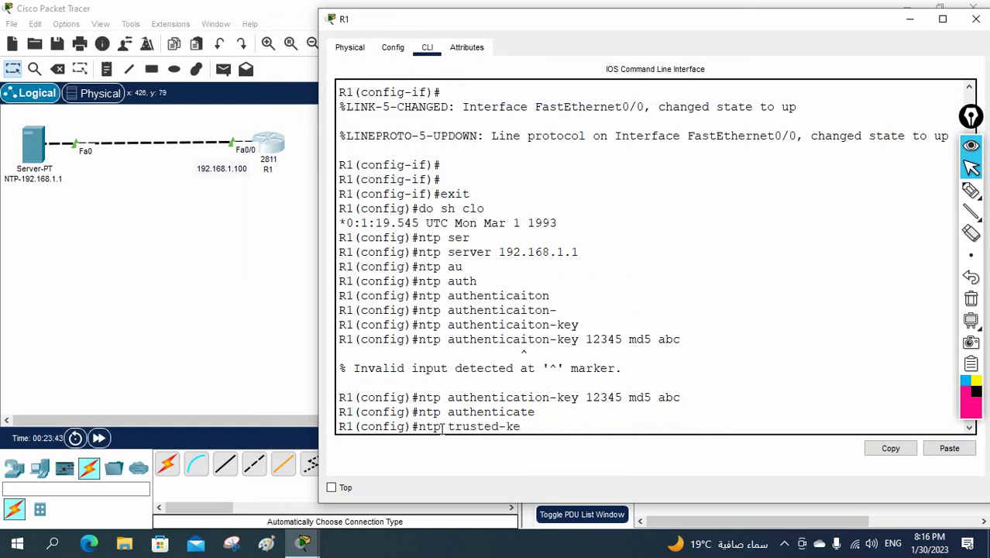
type("-ke")
key("Tab")
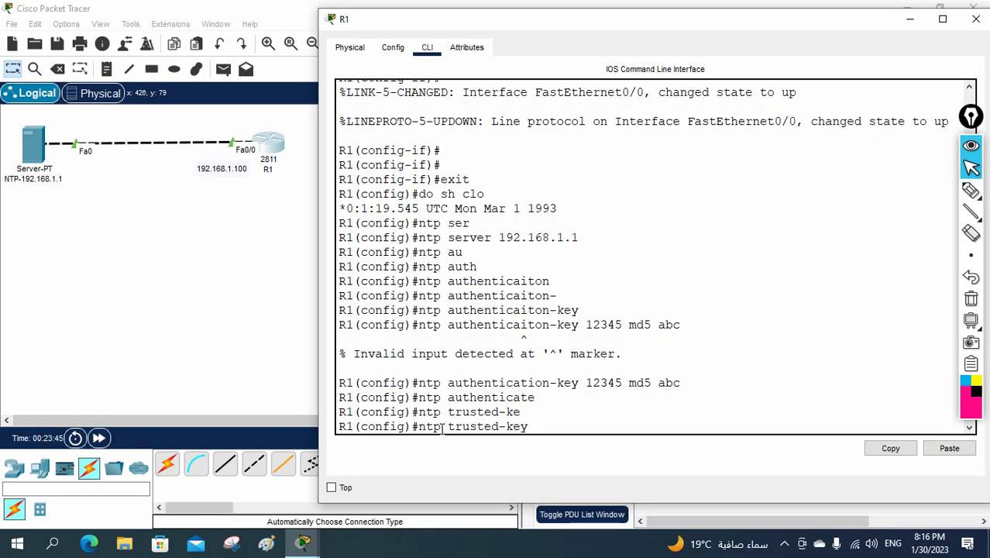
type("12345")
double_click(624, 325)
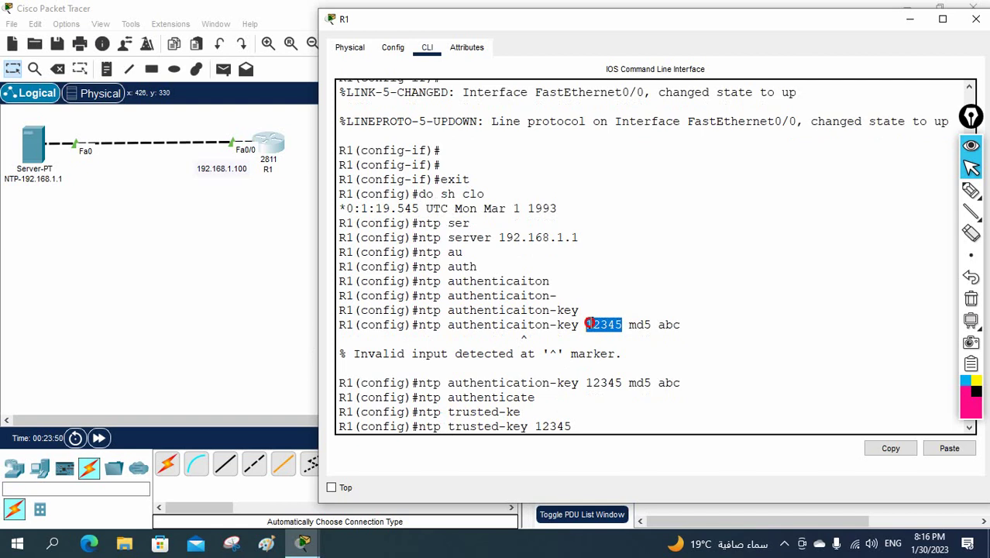
Check the key value in the NTP server's Services > NTP settings.
left_click(33, 149)
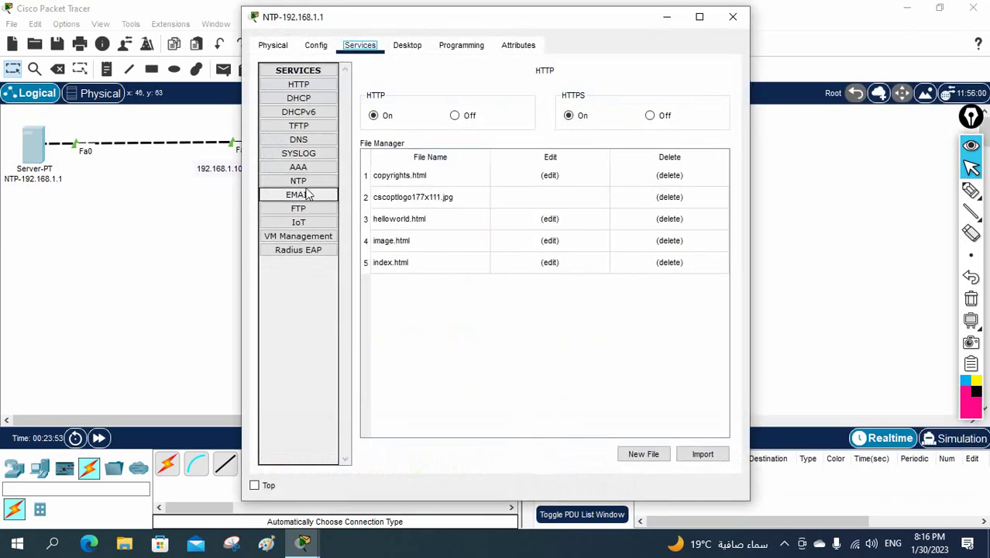
left_click(302, 184)
double_click(403, 149)
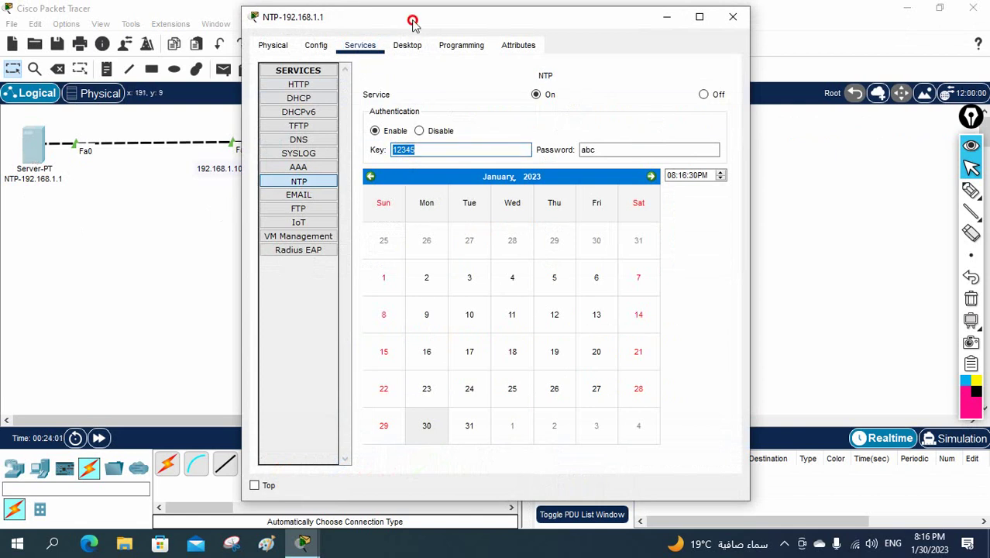
left_click_drag(411, 17, 641, 66)
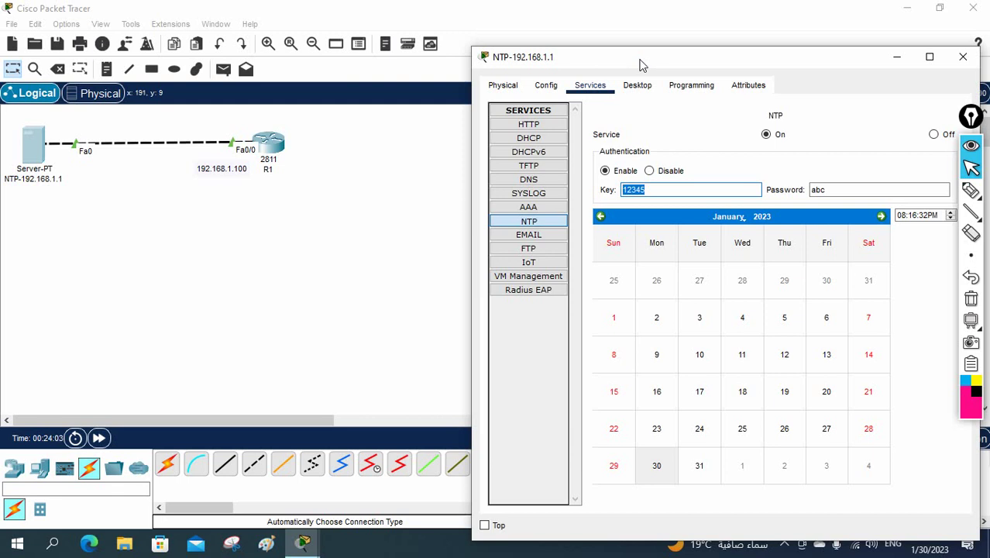
left_click_drag(649, 189, 622, 188)
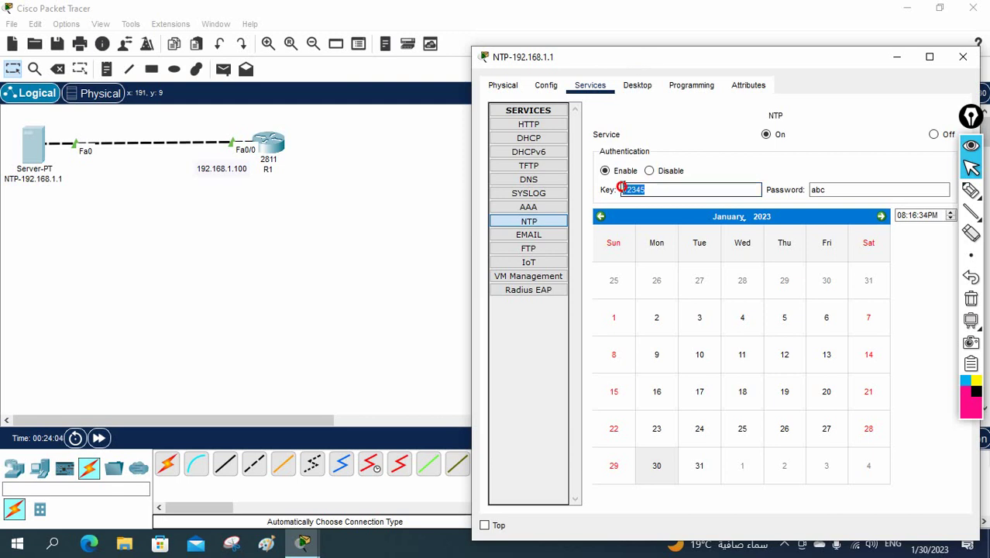
Submit ntp trusted-key 12345 in R1's CLI.
left_click(271, 147)
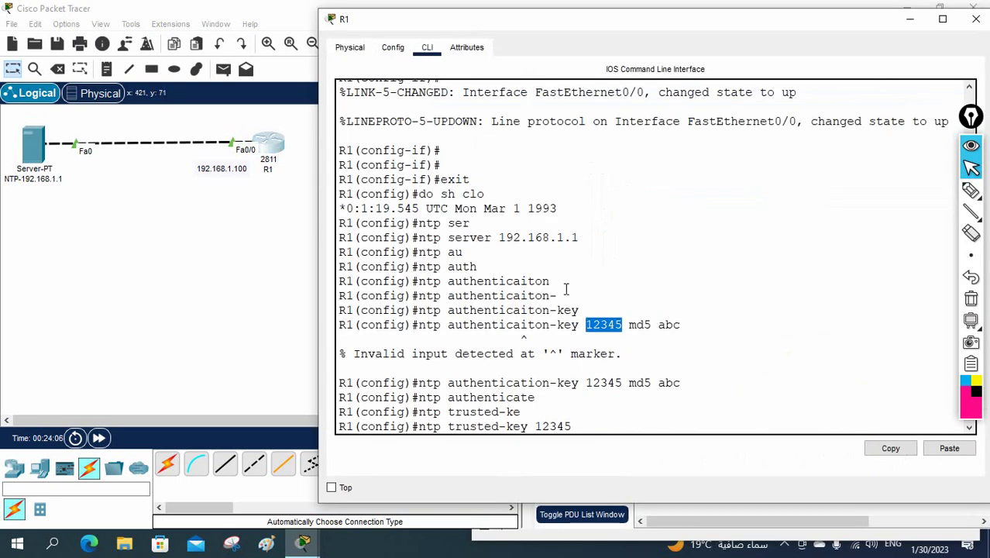
left_click_drag(574, 426, 543, 426)
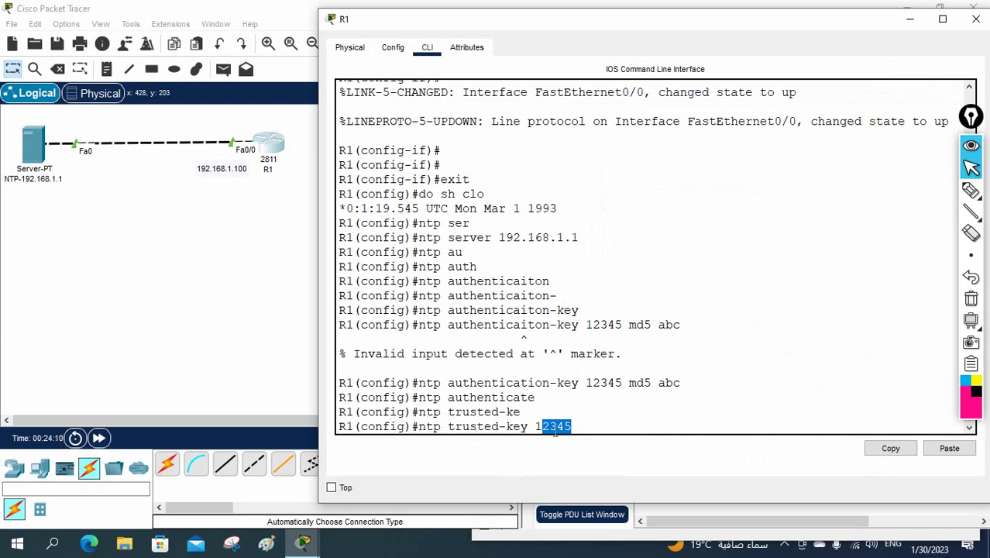
left_click(595, 430)
key("Return")
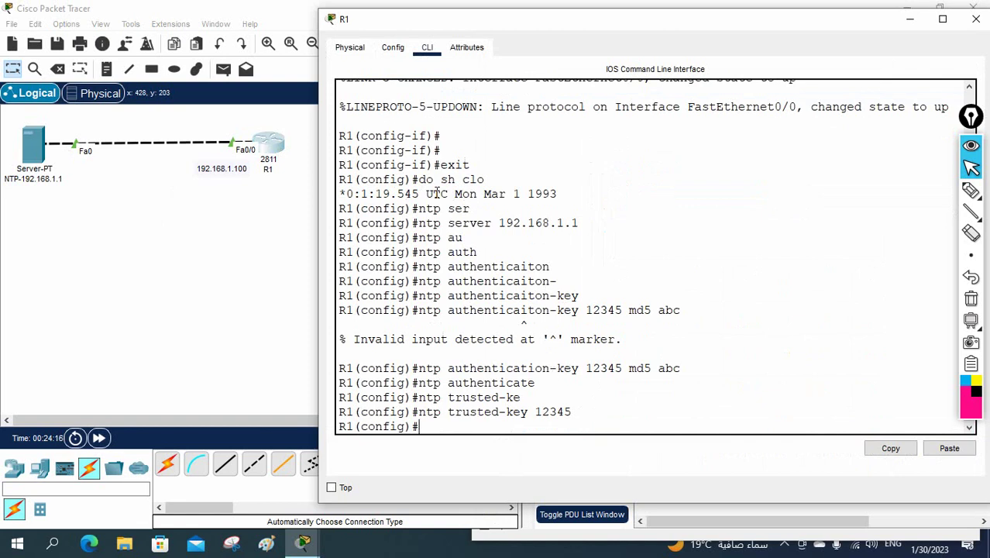
left_click_drag(574, 223, 416, 223)
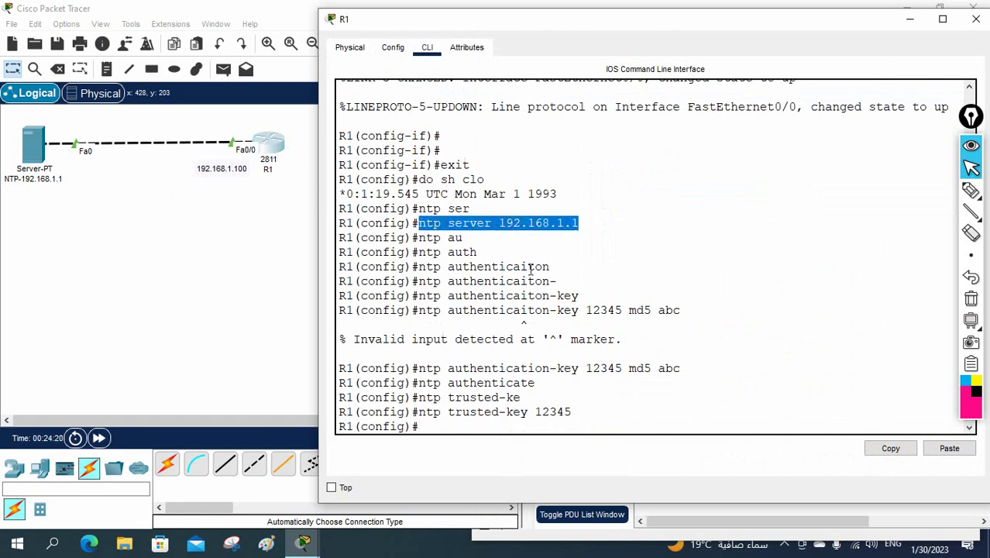
type("nt")
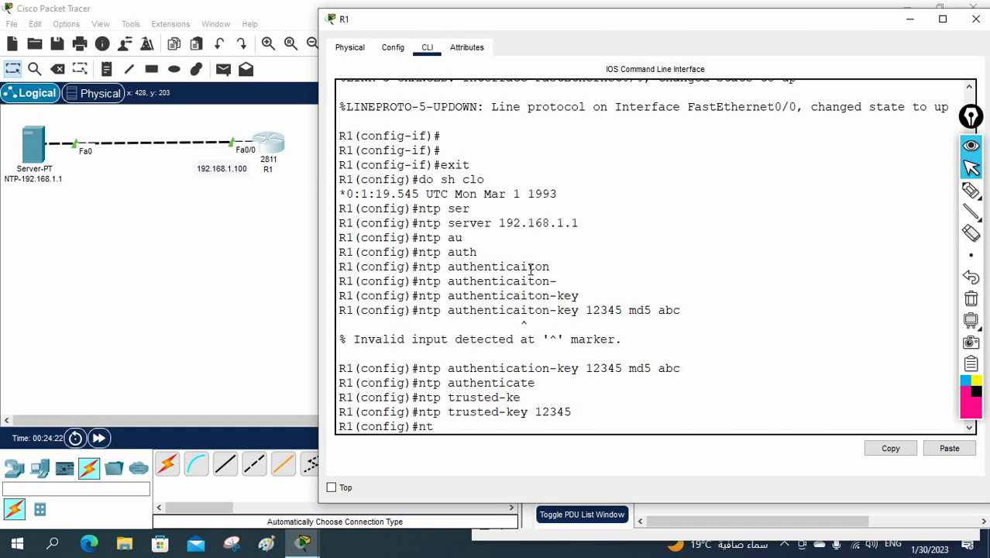
type("p ser")
key("Tab")
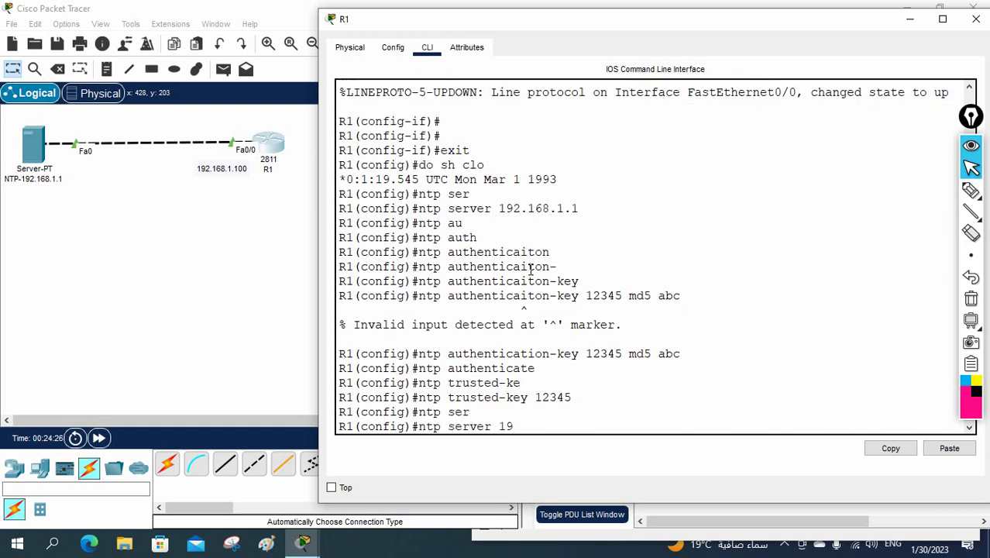
type("192.168.1.")
type("1 key 12345")
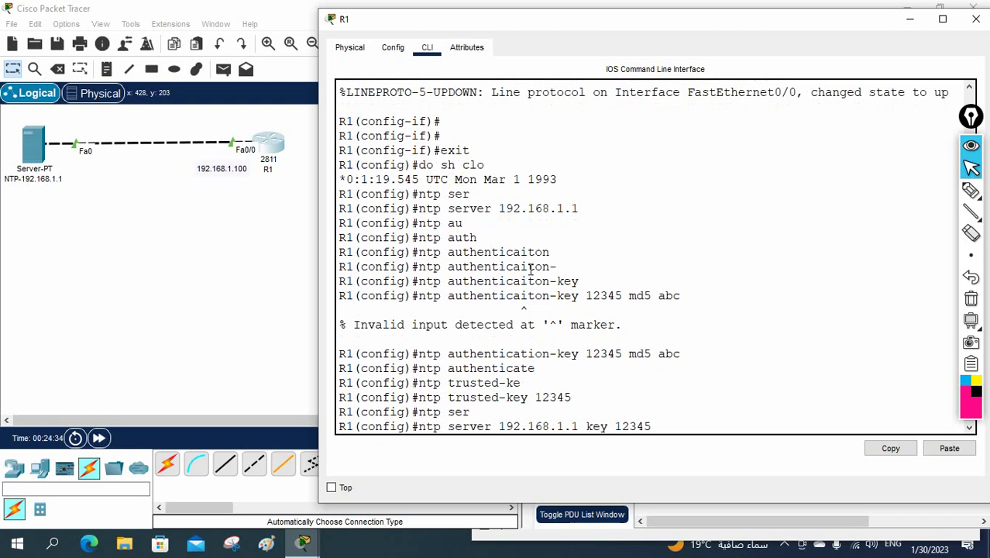
key("Return")
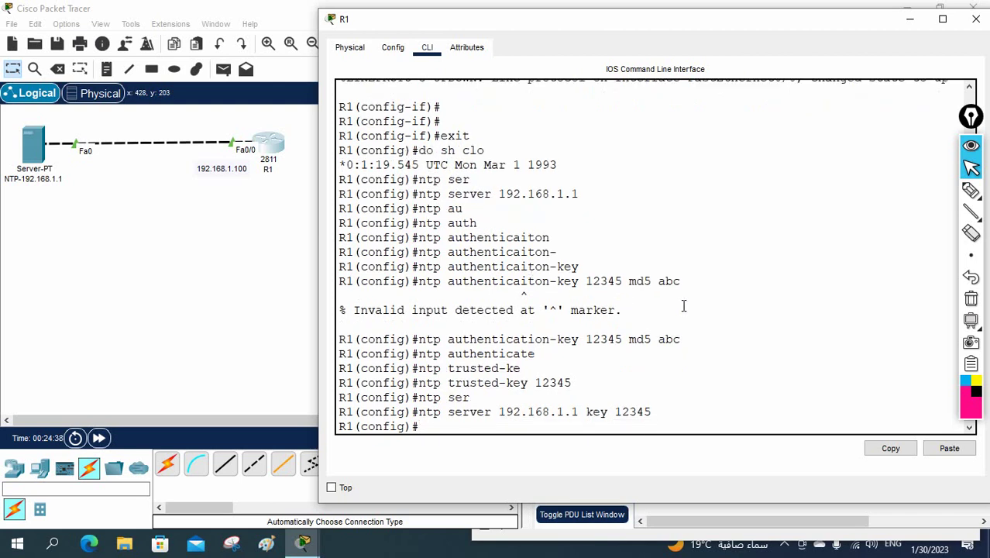
key("ctrl+z")
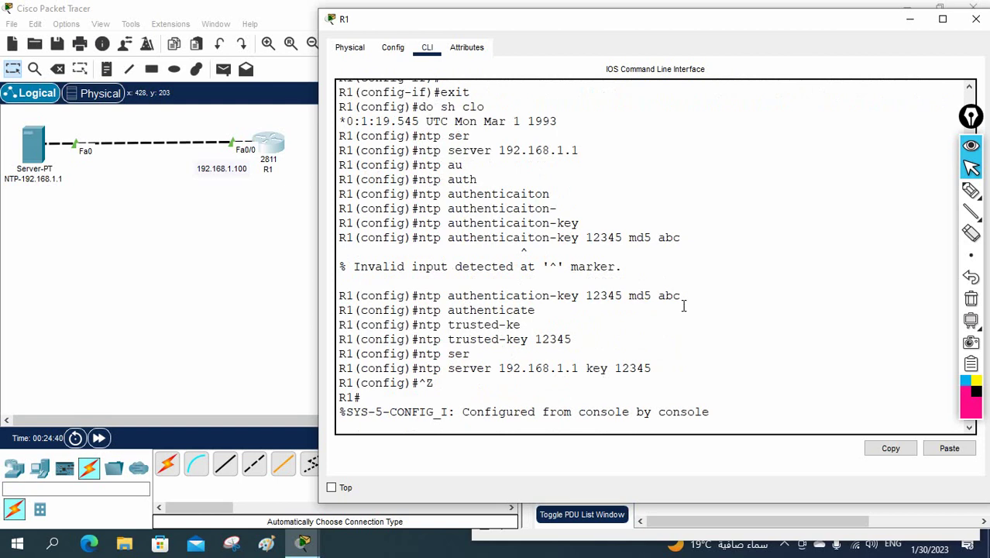
List R1's command history with show history.
key("Return")
type("sh hist")
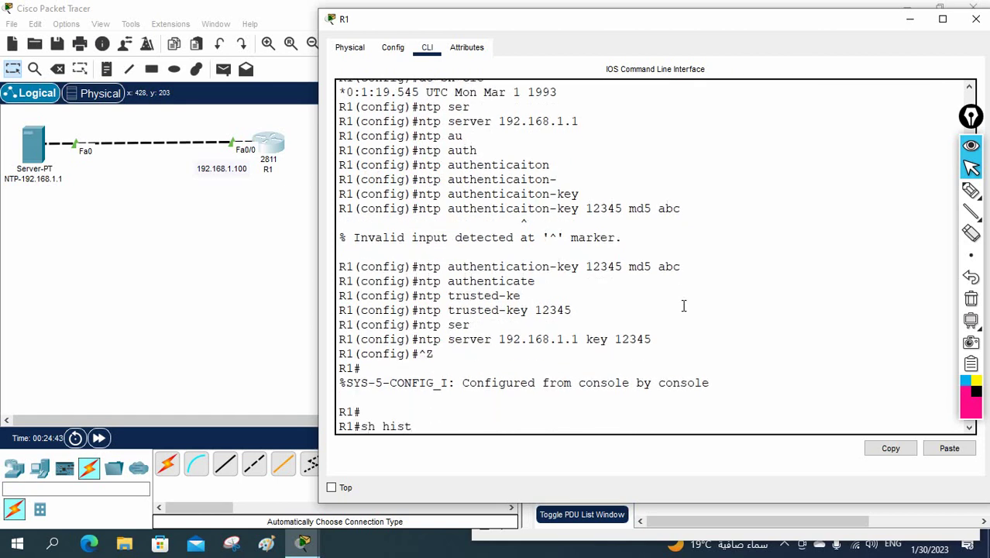
key("Tab")
key("Return")
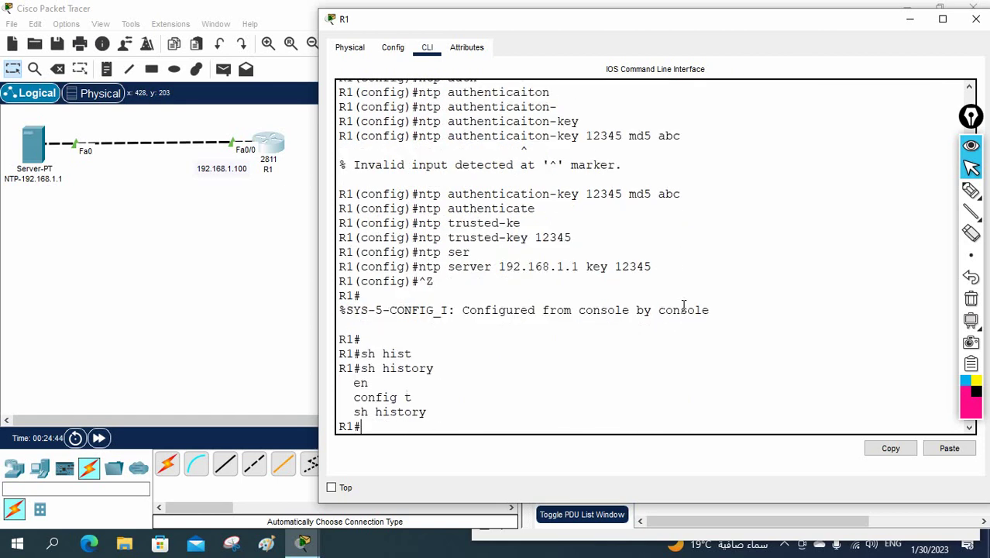
key("Return")
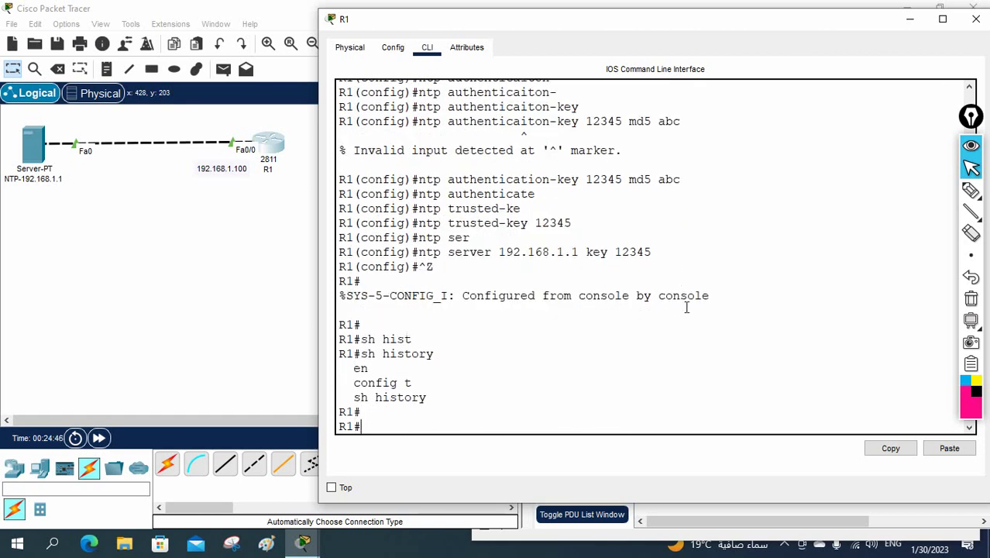
Run show running-config and page through to the NTP lines.
type("config")
key("BackSpace")
key("BackSpace")
key("BackSpace")
key("BackSpace")
key("BackSpace")
type("sh run")
key("Return")
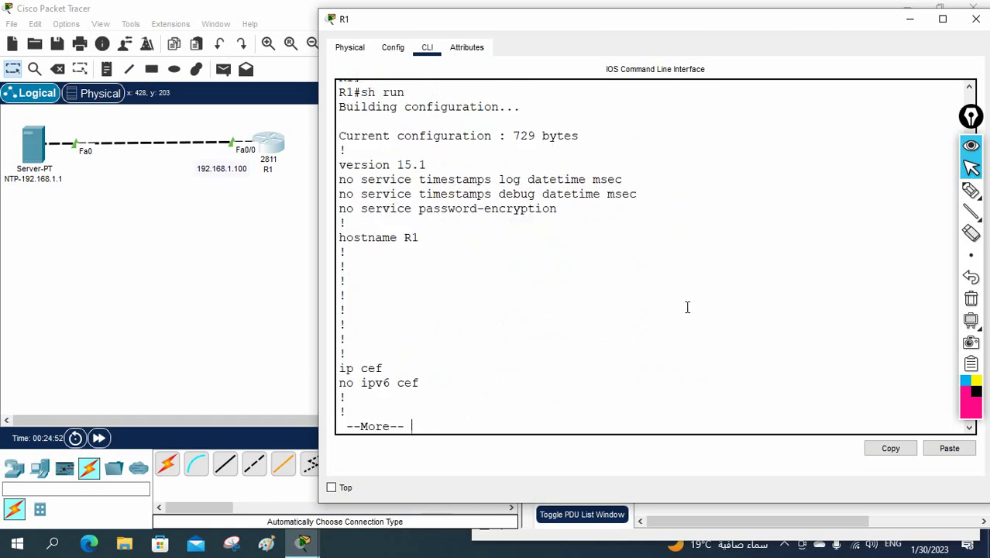
key("Return")
key("space")
key("Return")
key("Return")
key("Return")
key("Return")
key("Return")
key("Return")
key("Return")
key("Return")
key("Return")
key("Return")
key("Return")
key("Return")
key("Return")
key("Return")
key("Return")
key("Return")
key("Return")
key("Return")
key("Return")
key("Return")
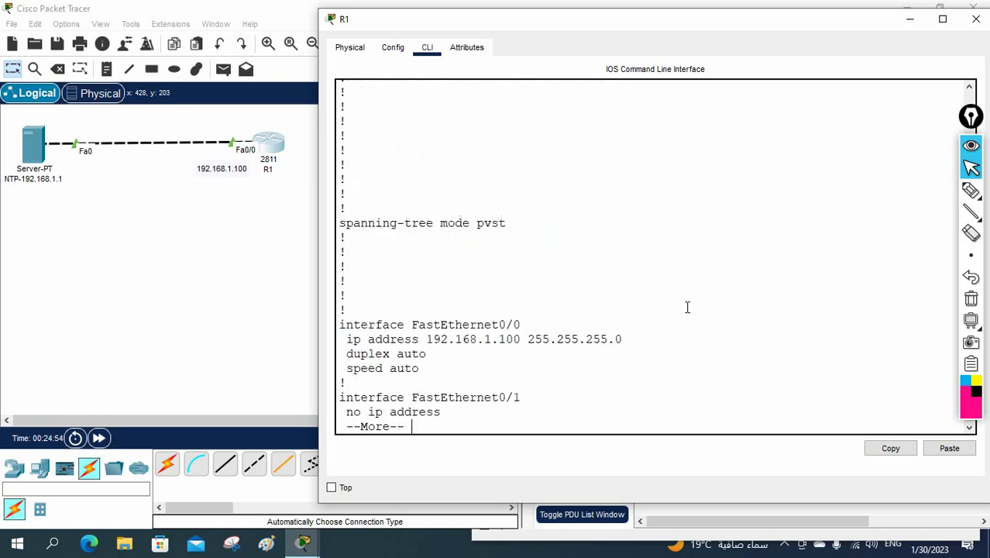
key("Return")
key("Return")
key("Return")
key("Return")
key("Return")
key("Return")
key("Return")
key("Return")
key("Return")
key("Return")
key("Return")
key("Return")
key("Return")
key("Return")
key("Return")
key("Return")
key("Return")
key("Return")
key("Return")
key("Return")
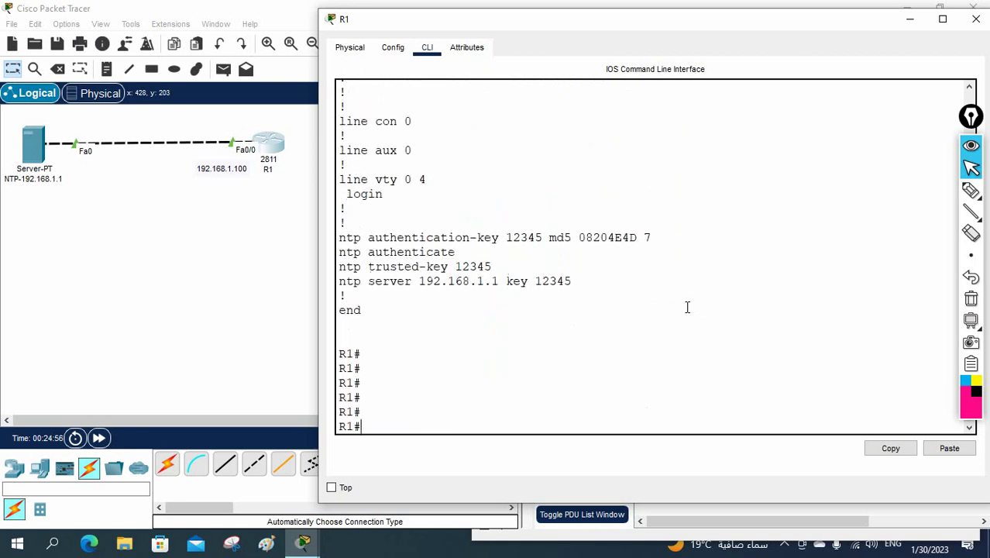
Copy R1's four NTP command lines into a new canvas note beside R1, then zoom in.
left_click_drag(588, 283, 331, 238)
right_click(448, 256)
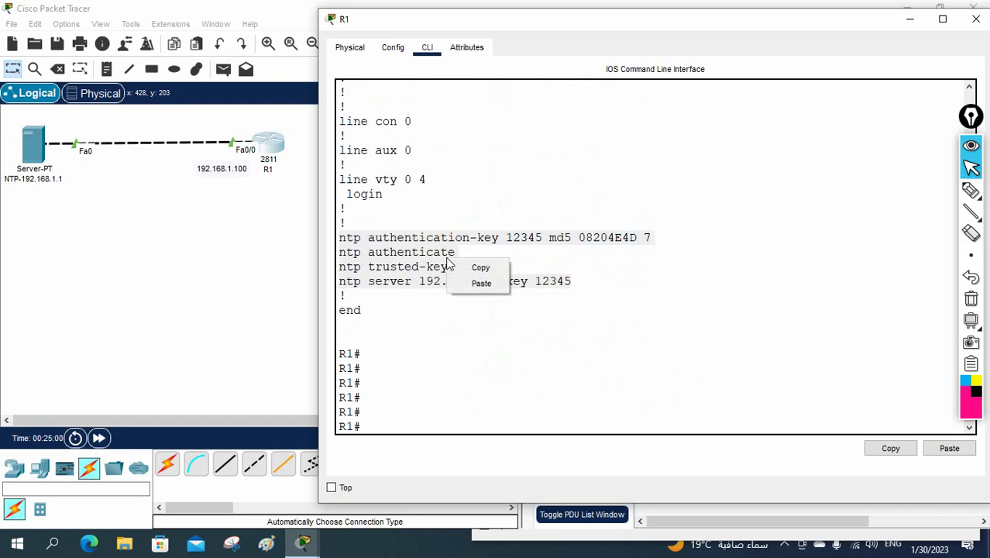
left_click(473, 265)
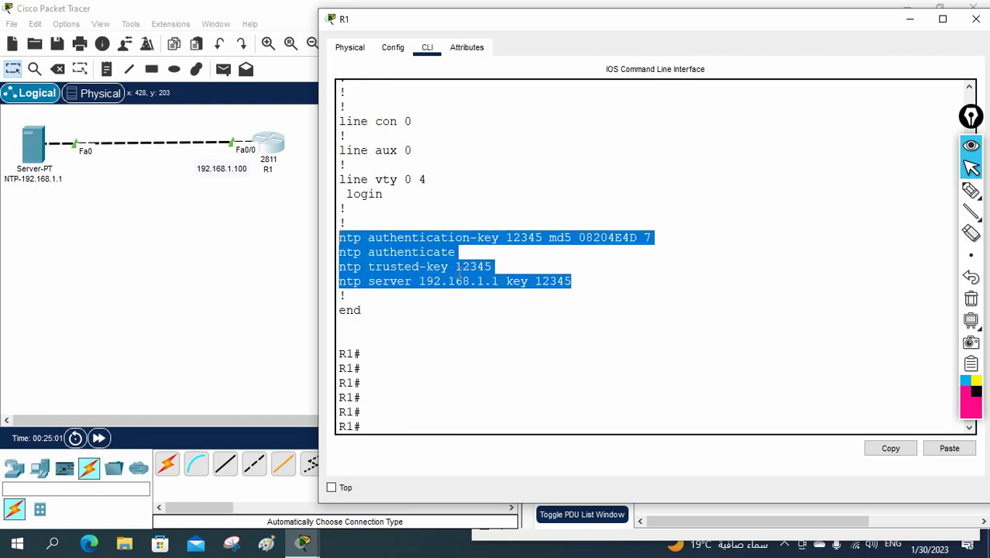
left_click(268, 258)
left_click(336, 141)
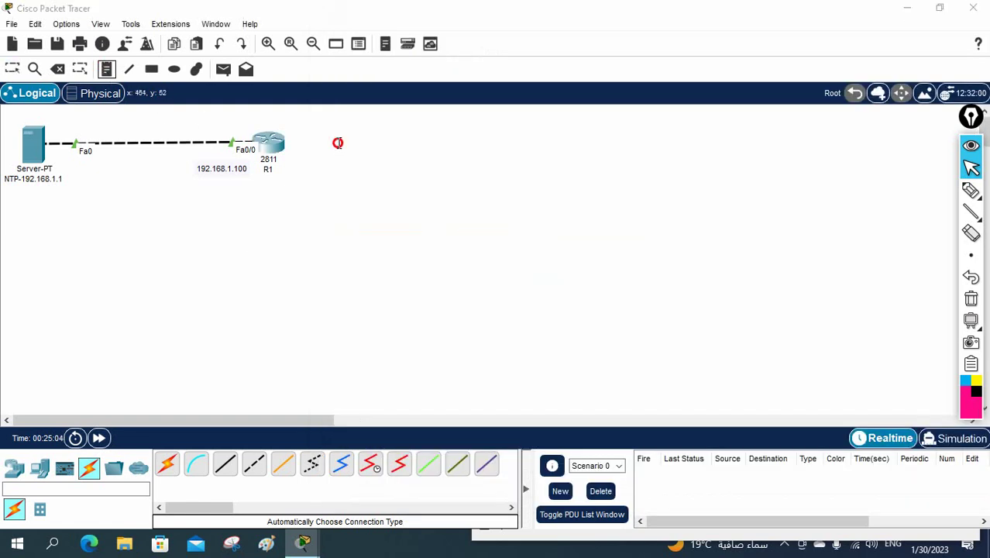
key("ctrl+v")
left_click(567, 261)
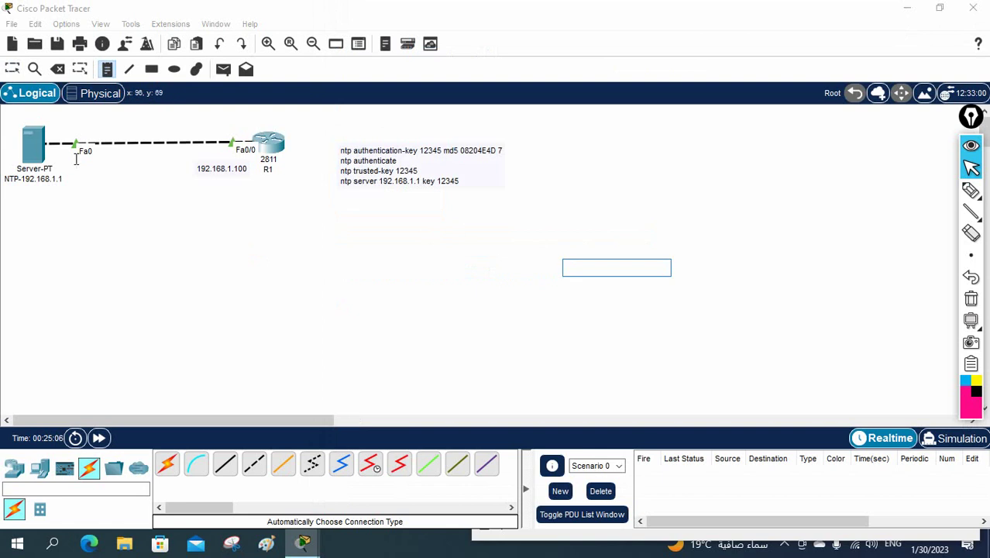
left_click(12, 68)
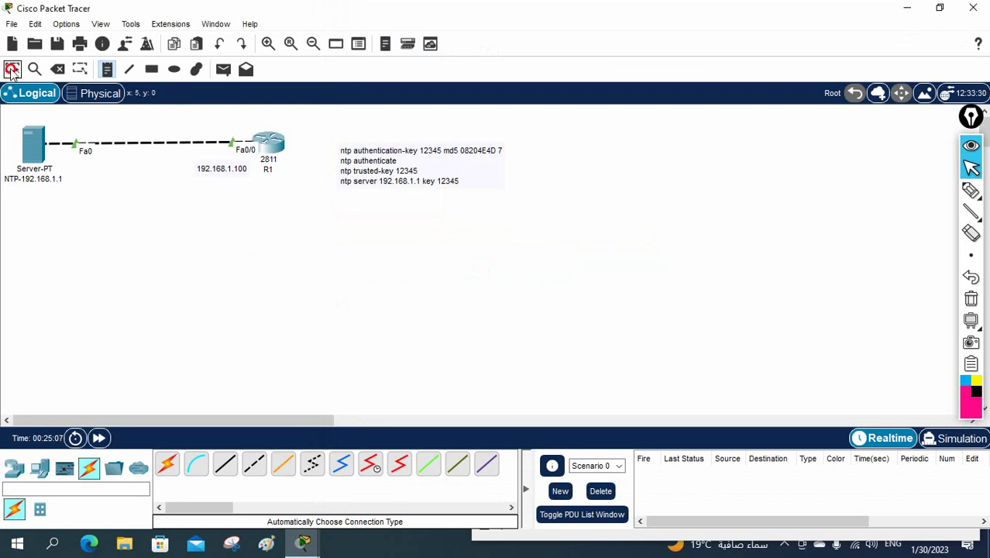
left_click(268, 44)
left_click_drag(170, 423, 249, 423)
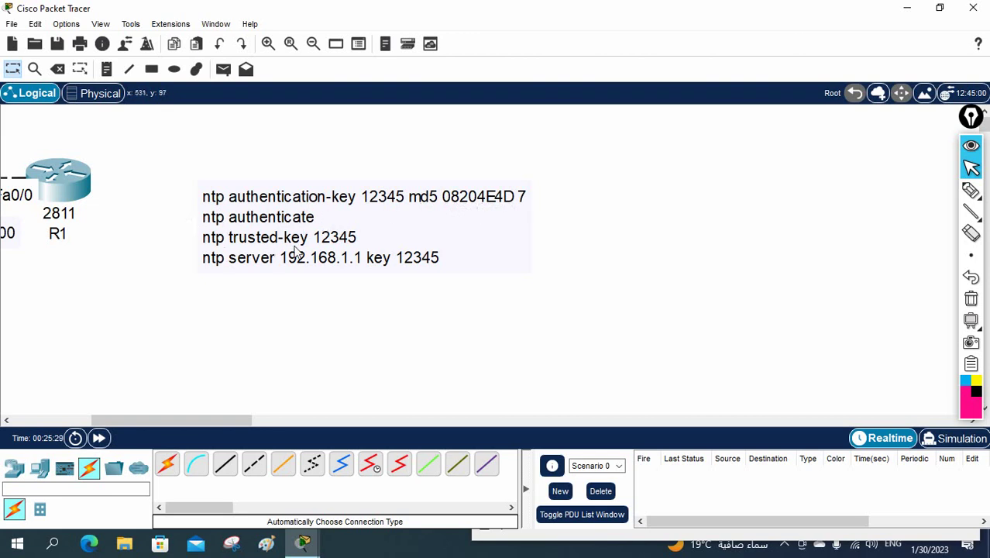
Pan the canvas and reopen R1's command-line window.
left_click_drag(187, 424, 85, 418)
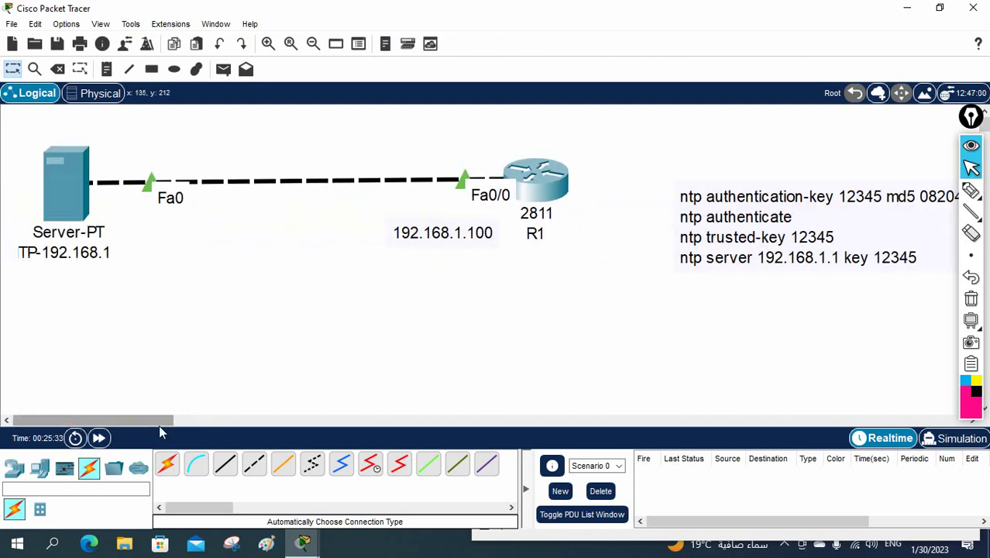
left_click_drag(159, 425, 225, 423)
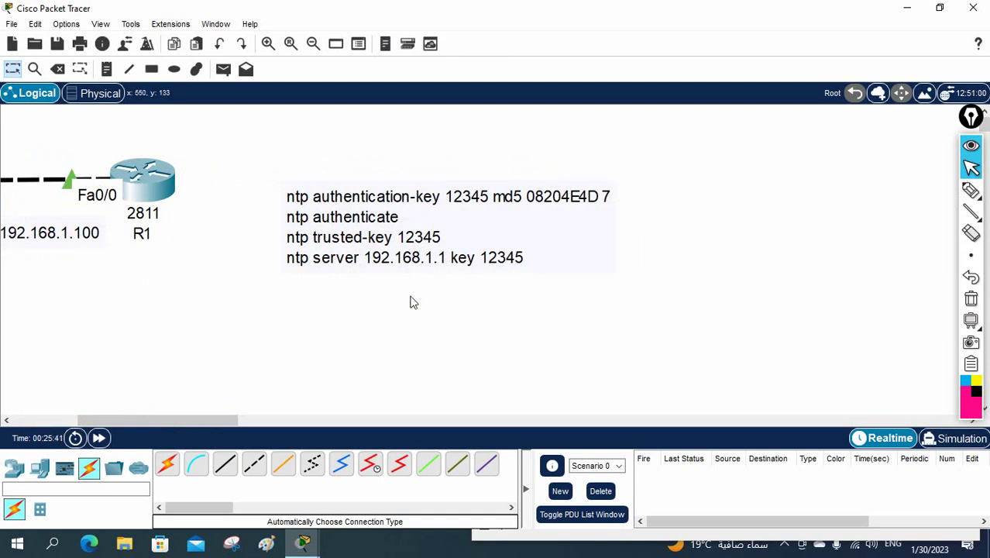
left_click(140, 180)
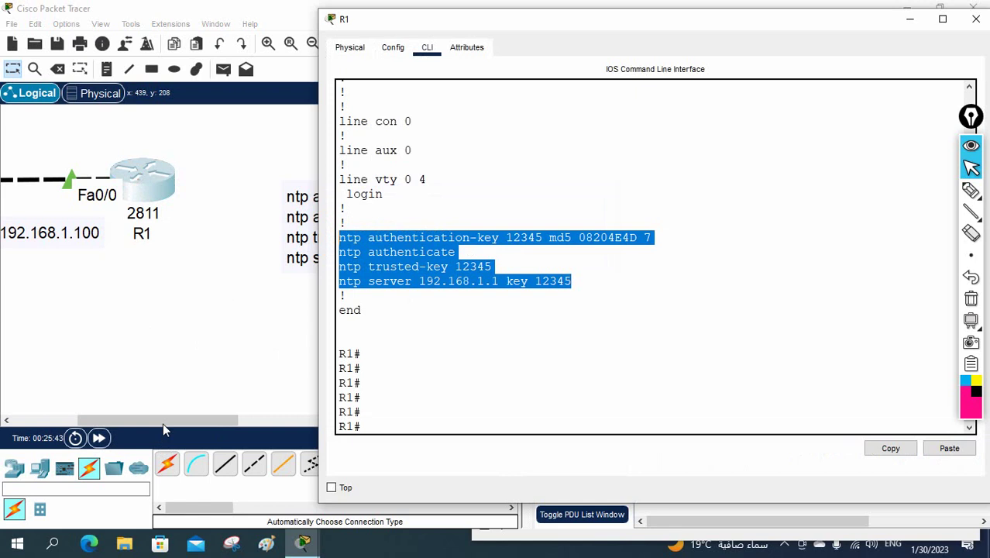
Zoom the canvas back out and widen R1's command window.
left_click_drag(159, 420, 97, 419)
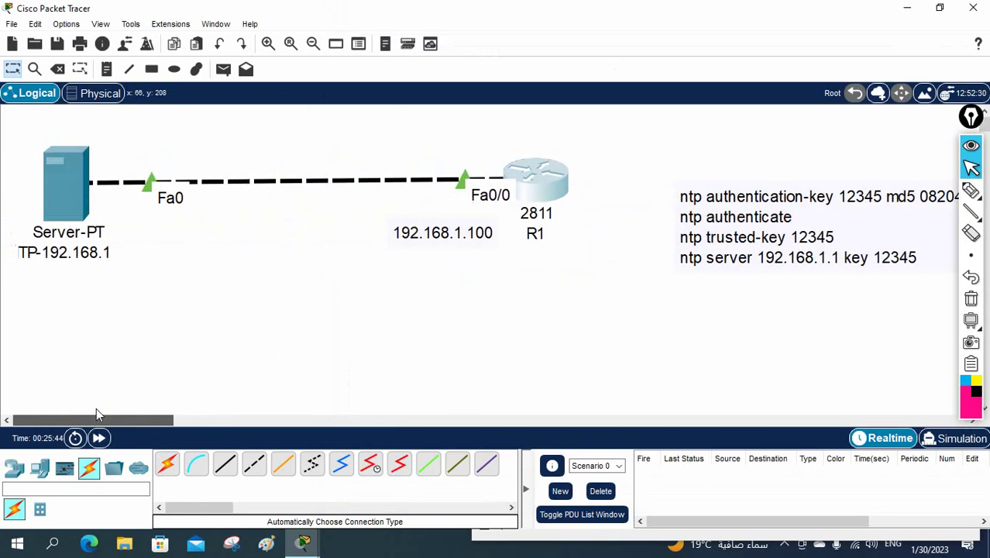
left_click(313, 44)
left_click(275, 147)
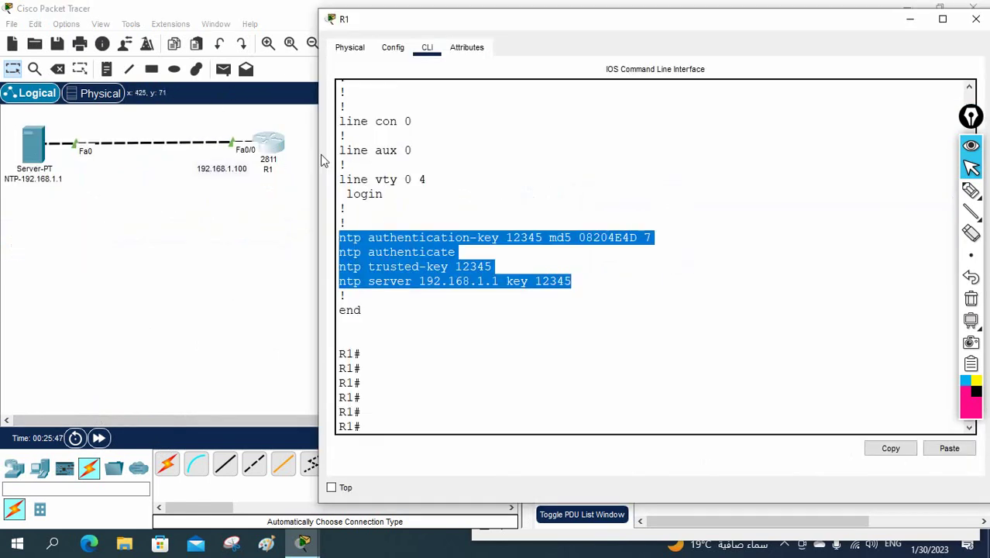
left_click_drag(317, 151, 257, 150)
left_click(548, 240)
key("Return")
key("Return")
key("Return")
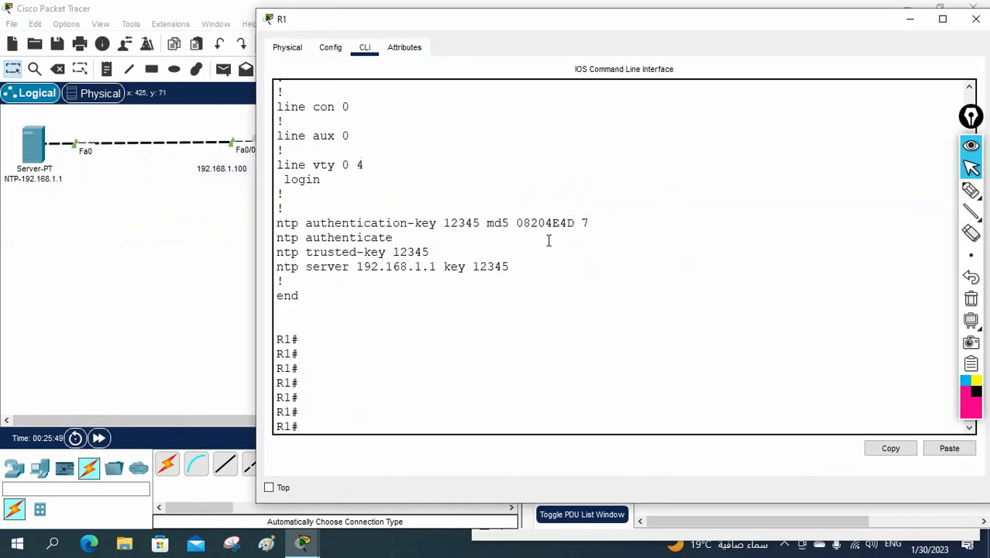
Confirm show clock reads 20:18:23 UTC Mon Jan 30 2023, then save with wr.
type("sh")
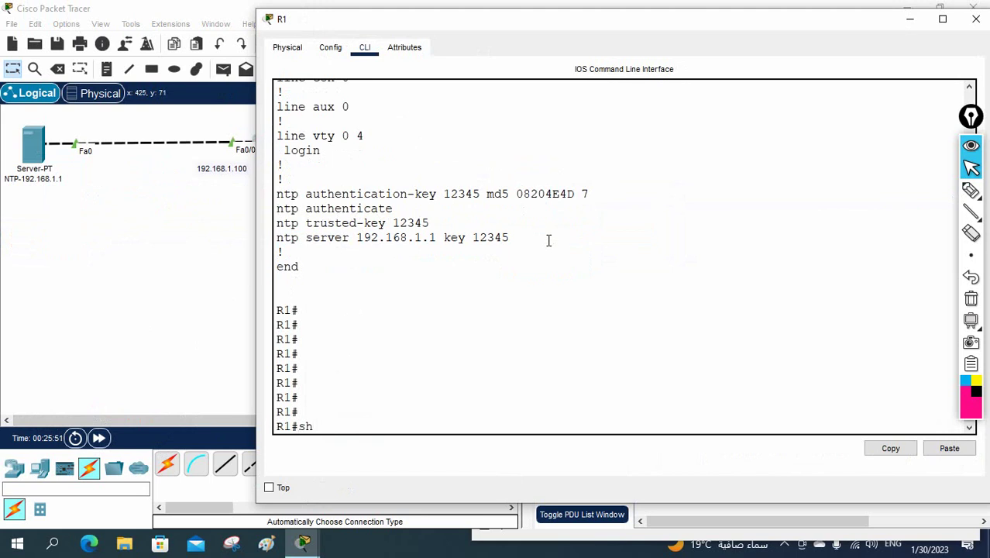
type(" clo")
key("Return")
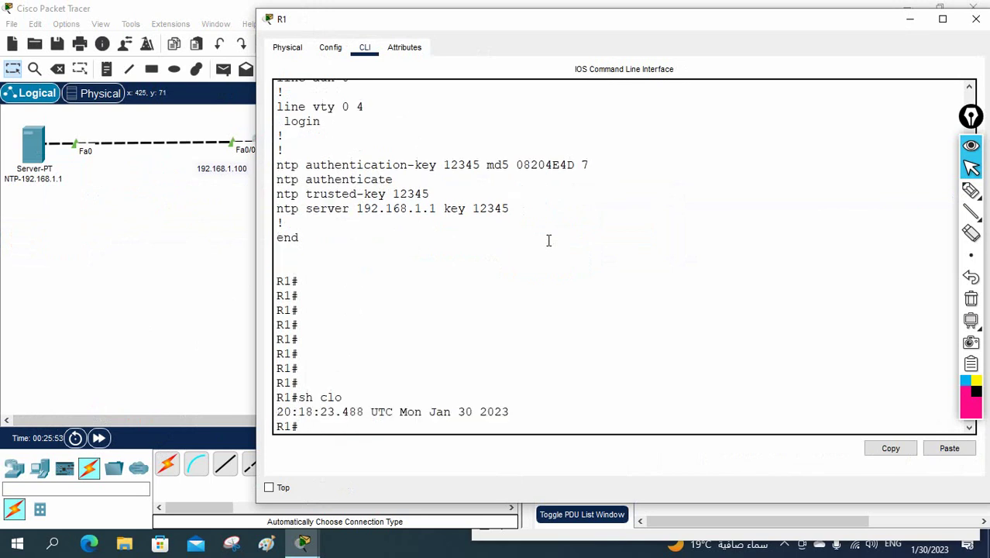
left_click_drag(511, 412, 284, 412)
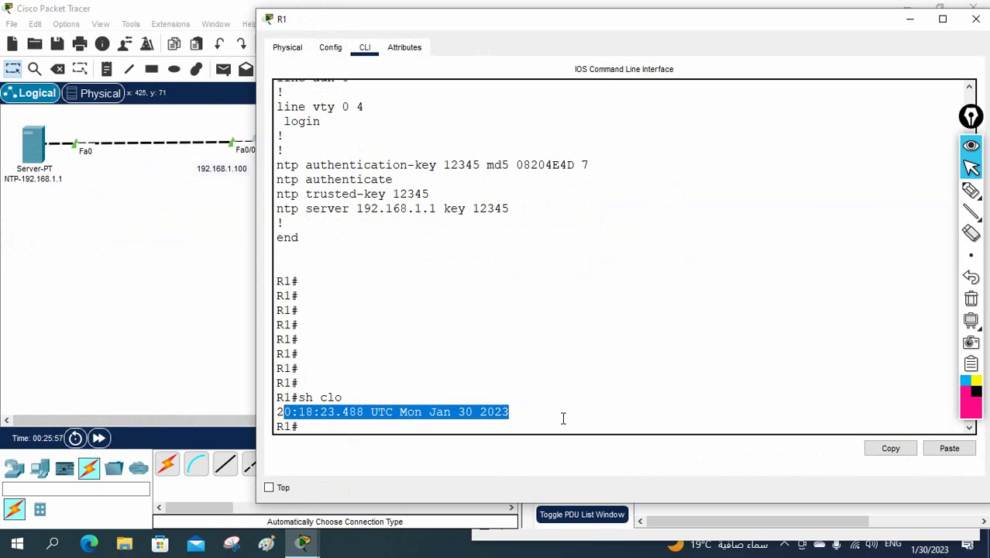
left_click(561, 417)
left_click_drag(511, 411, 277, 412)
left_click(317, 416)
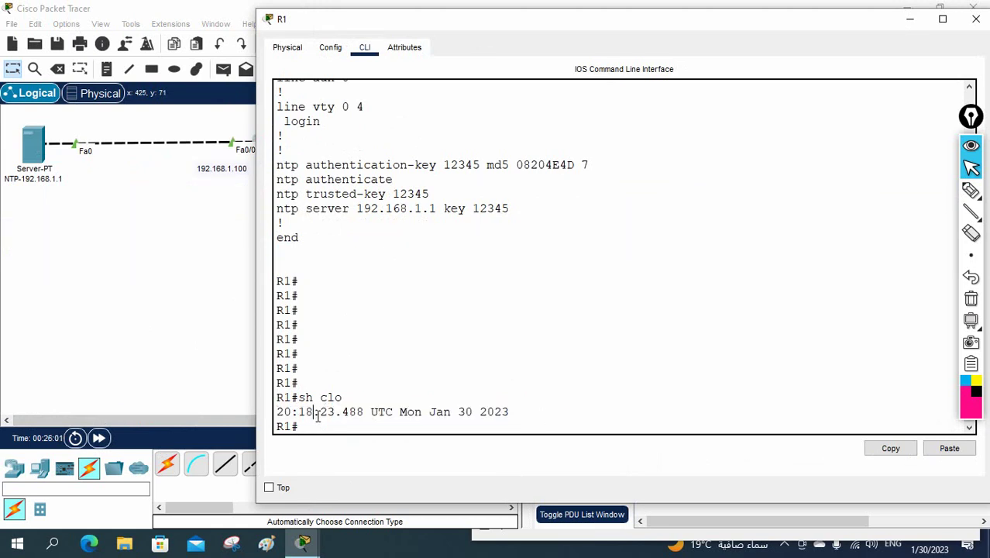
type("wr")
key("Return")
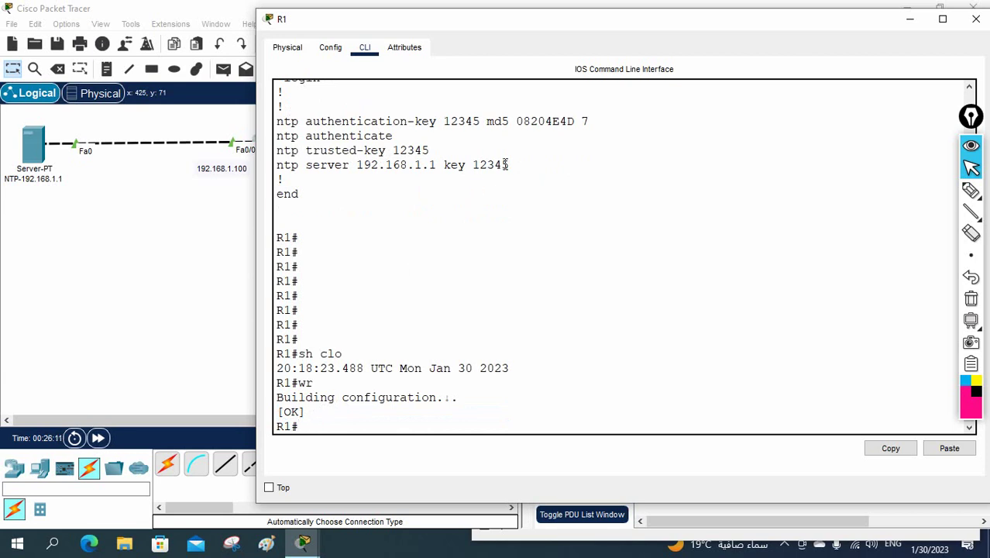
Replace the encrypted '08204E4D 7' string in the canvas note with the plain-text key password.
left_click_drag(512, 165, 256, 123)
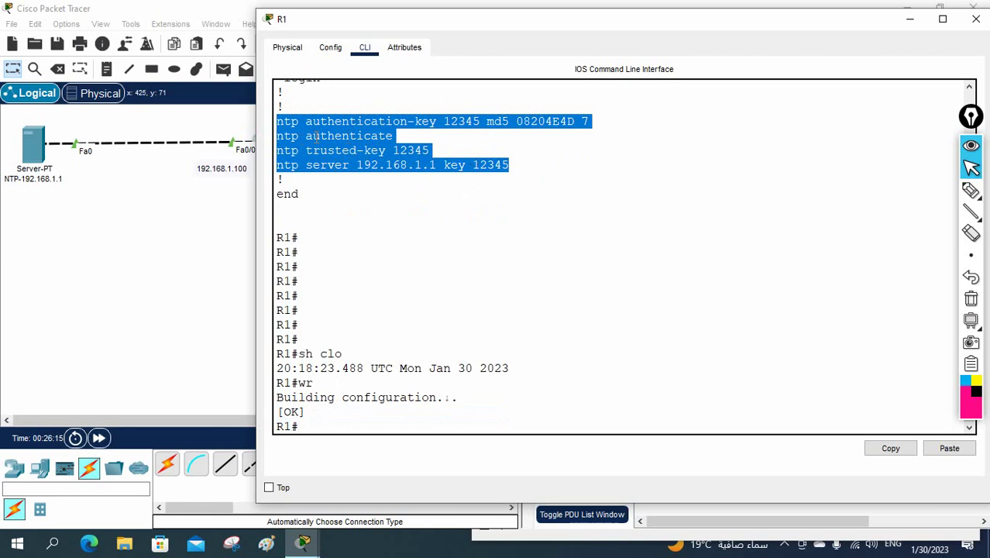
left_click(199, 258)
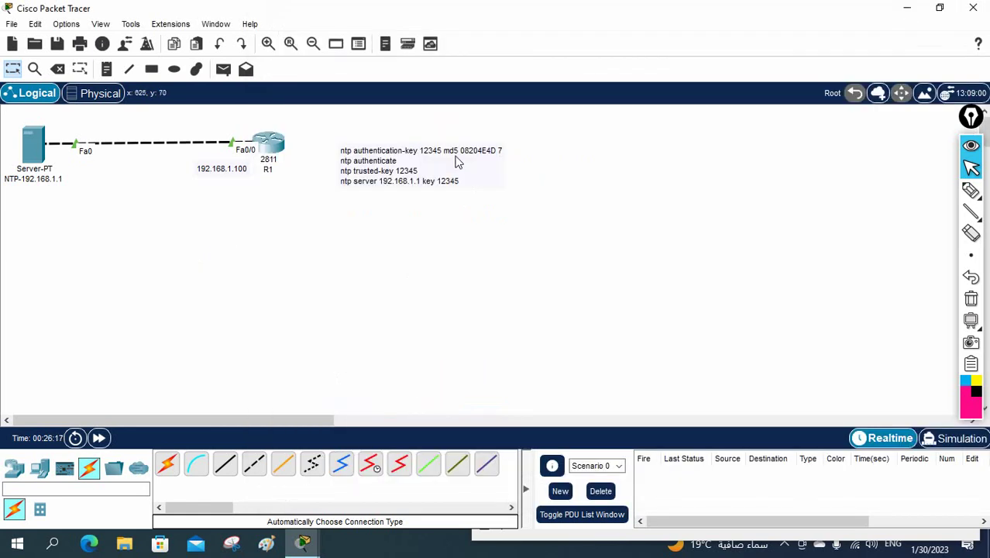
double_click(428, 158)
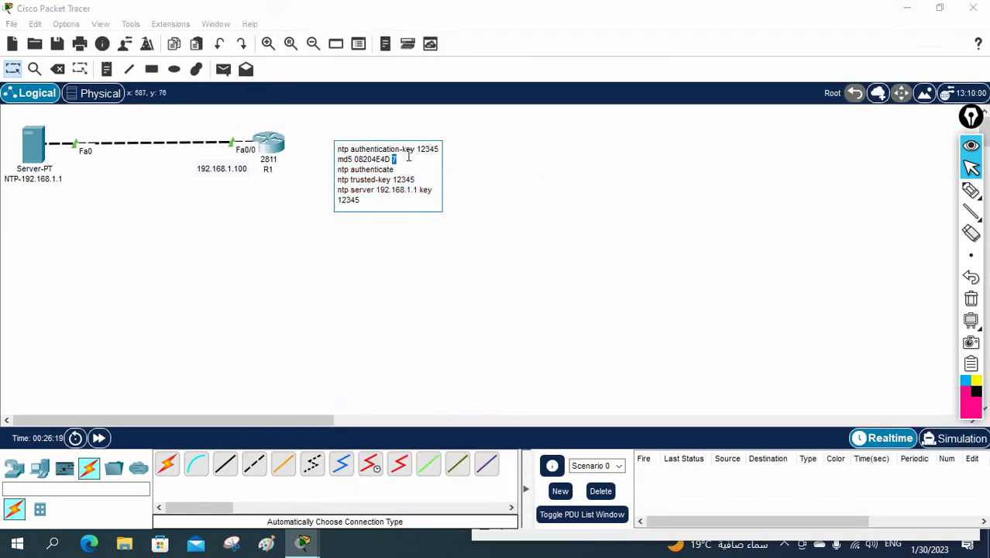
left_click_drag(399, 159, 356, 162)
type("abc")
left_click(487, 293)
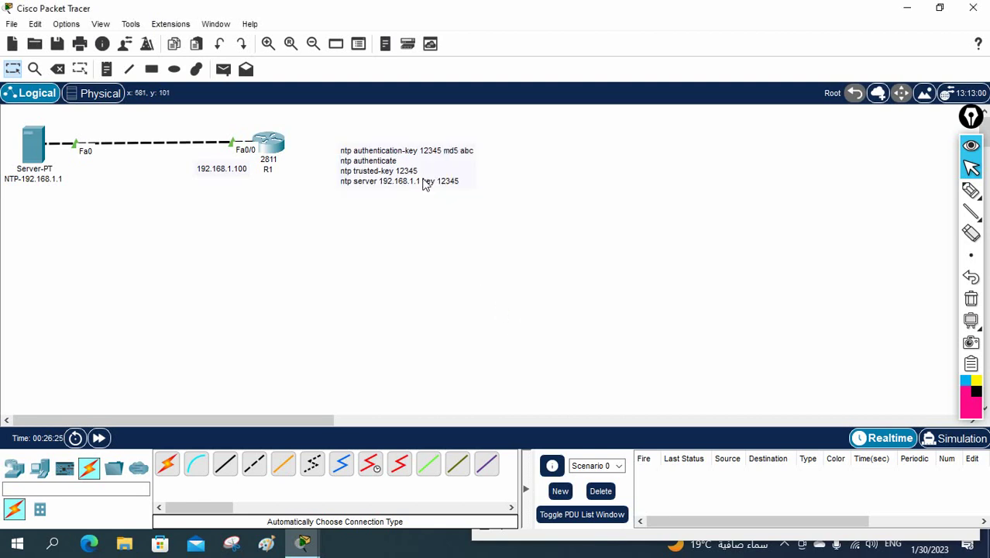